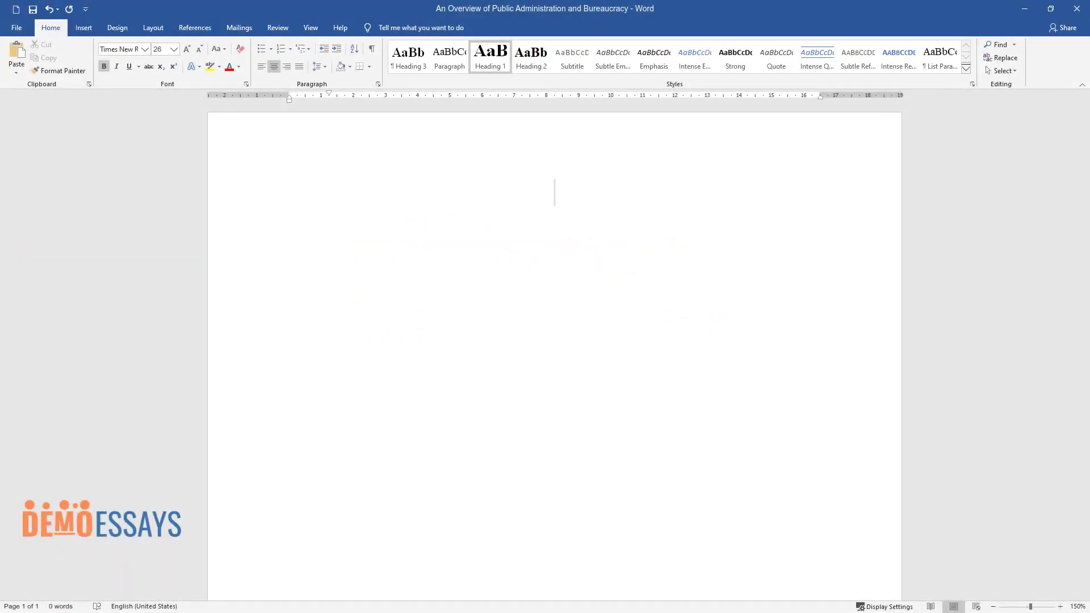
Step: Add the title 'An Overview of Public Administration and Bureaucracy' and the subheading 'Major Types of Administrative Systems', then start the five-systems intro
type("istration and Bureaucracy")
key("Return")
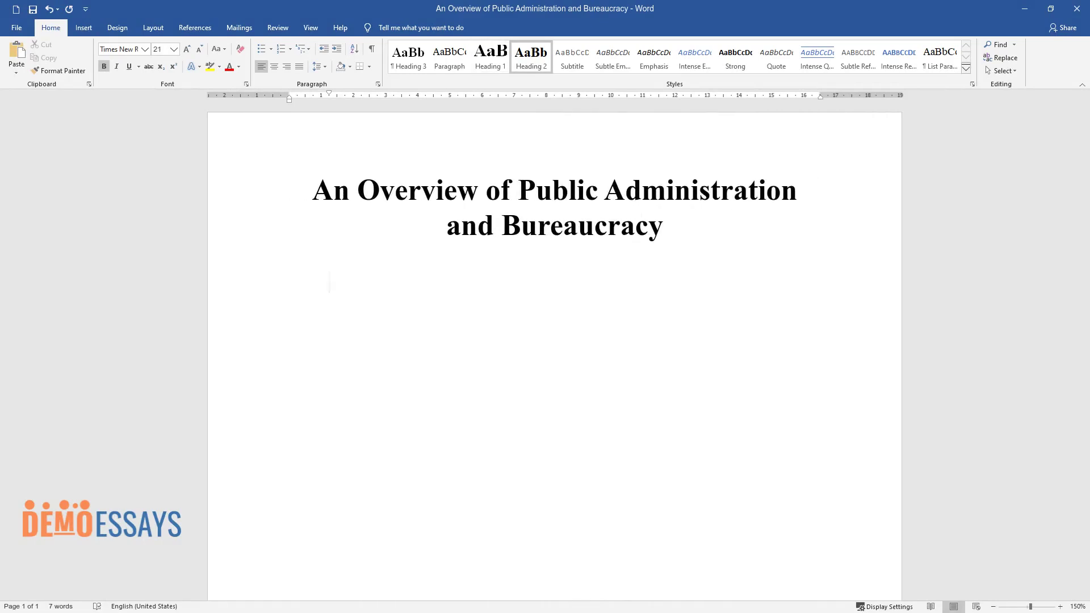
type("Major Types of ")
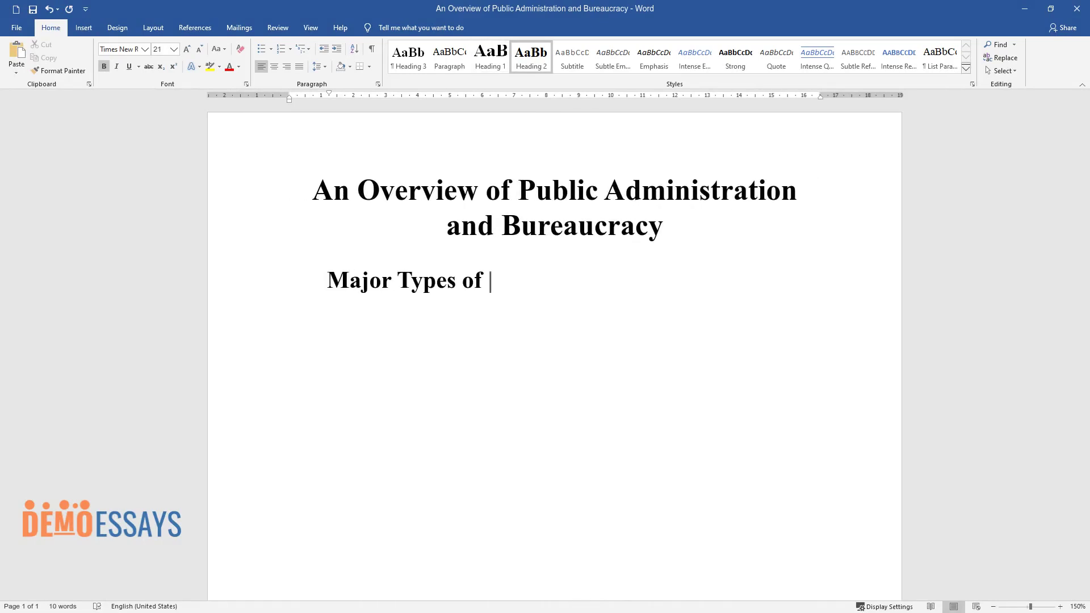
type("Administrative Systems")
key("Return")
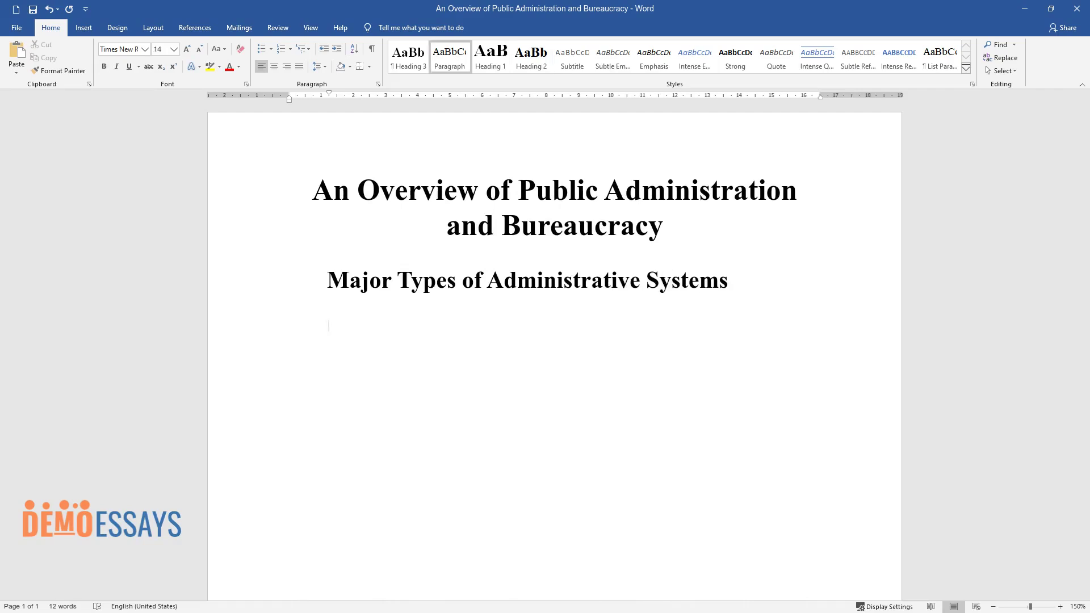
type("Five types of administrative systems are often outlined")
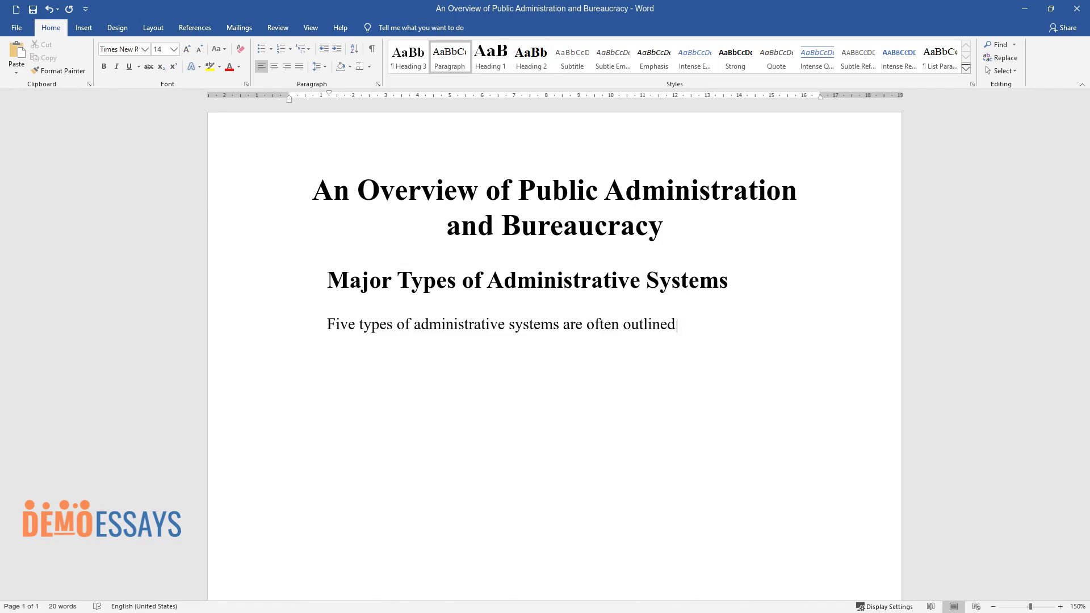
type(" in the literature as fundamental")
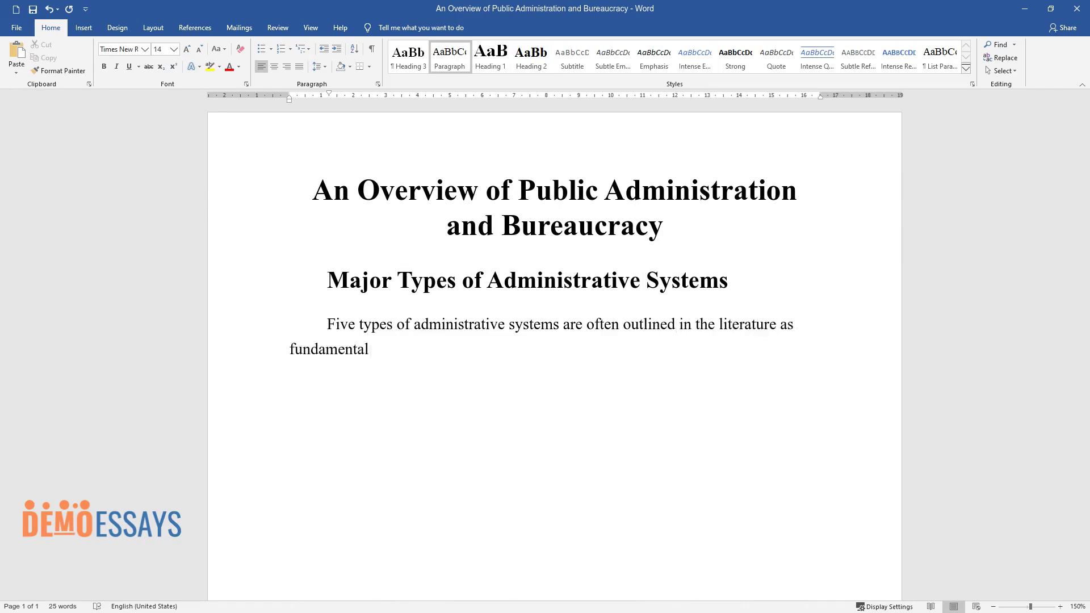
type(" political mechanisms to control the government. Let us briefly ana")
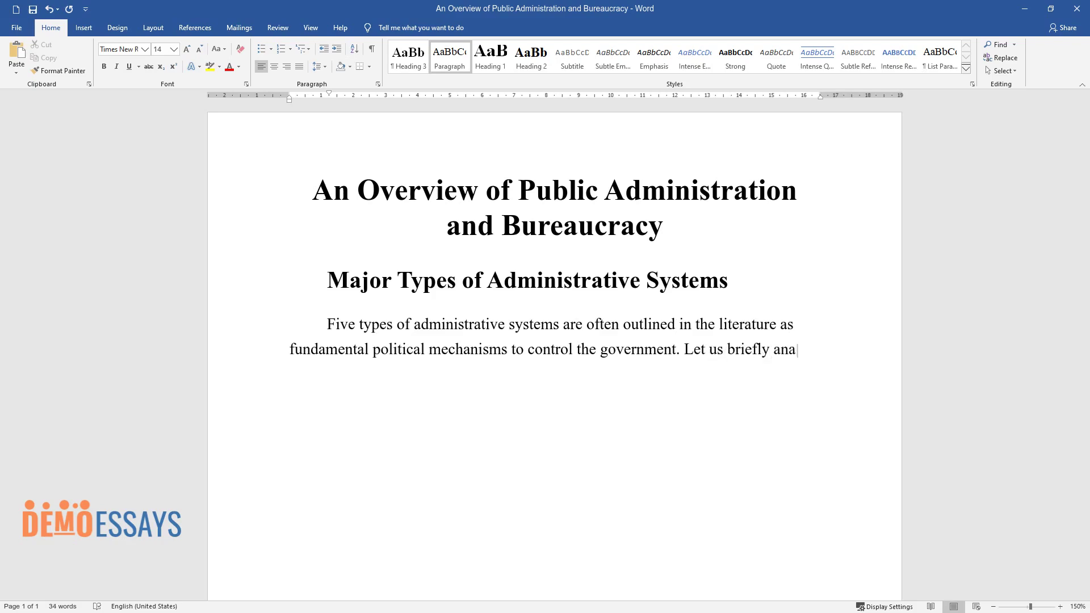
type("lyze all five types of administrative systems.")
Step: Write the Democracy bullet on equal citizen participation, then begin the Republic bullet on representative democracy
key("Return")
type("* ")
type("Democracy. Everyone is allowed")
type(" to participate, ")
type("as the right to speak out and alter the governm")
scroll(553, 273, "down", 2)
type("ent is equal among all citizens. Citizens are responsible for picking the legislators. Irrespec")
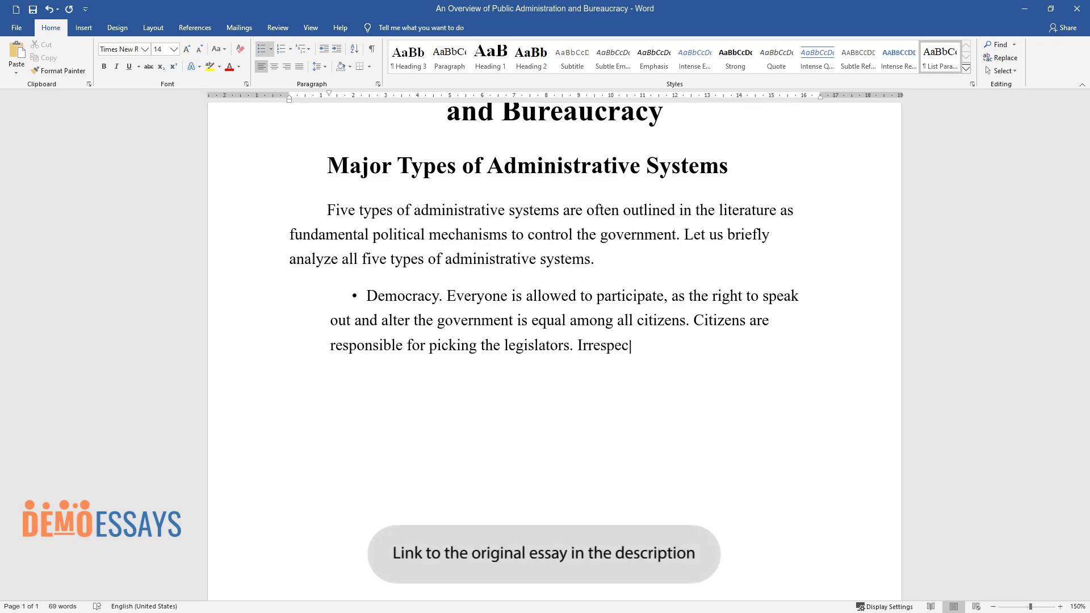
type("tive of the type of democracy, the primary idea i")
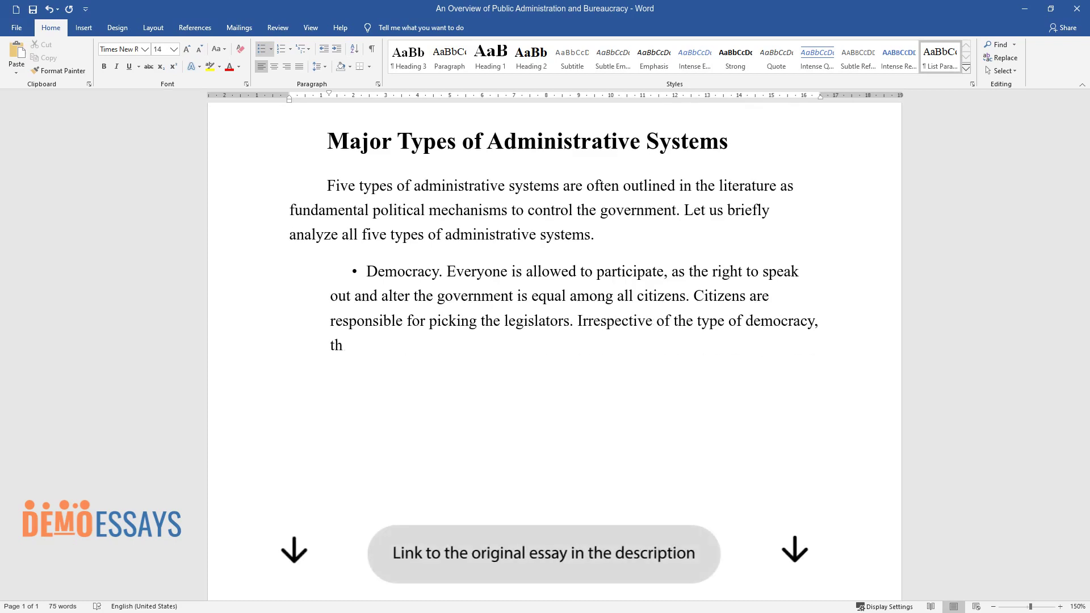
type("s that a certain level of citizen participation")
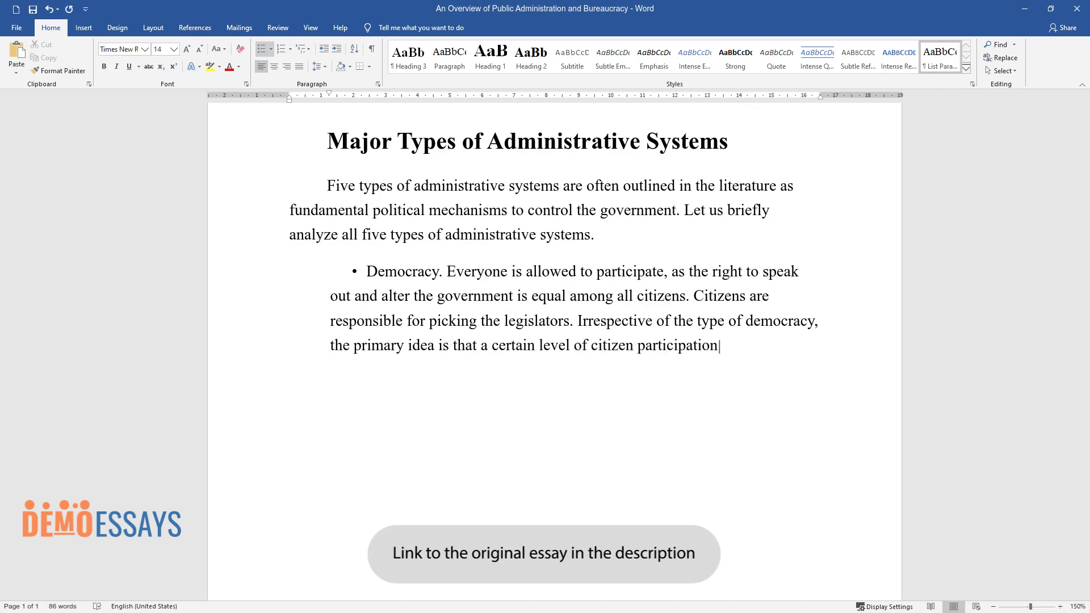
type(" is required.")
key("Return")
type("Republic. Representative democracy")
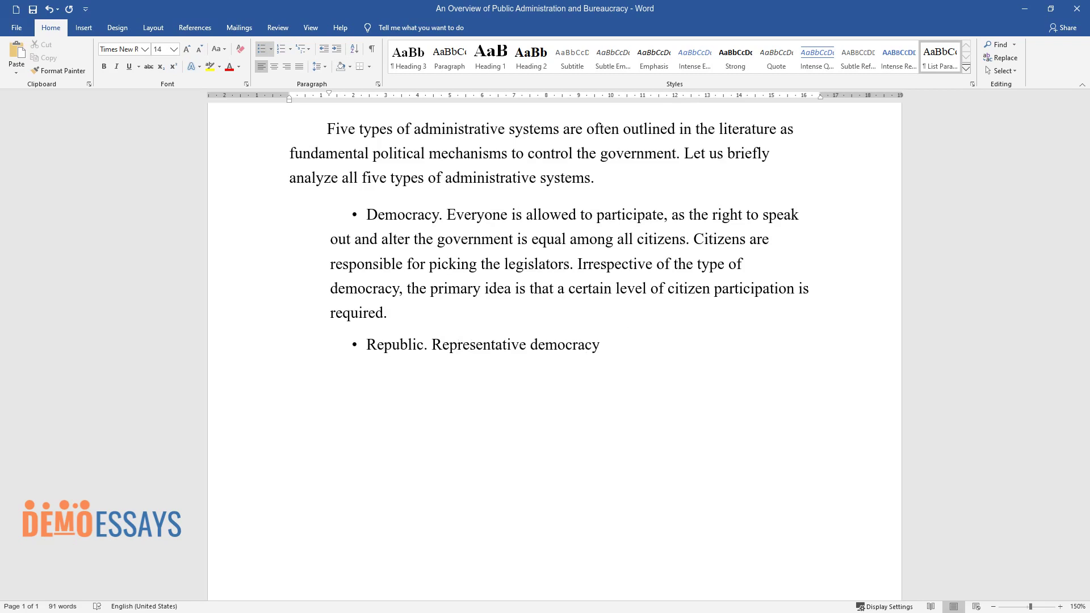
type(" is rather similar to a republic.")
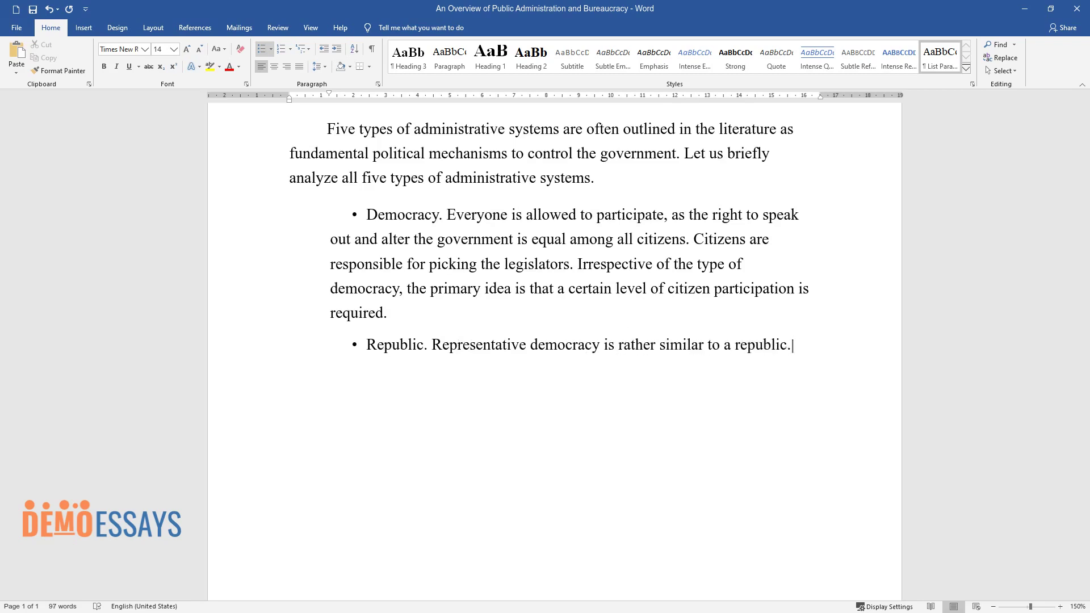
type(" This is a political system where the governing body should remai")
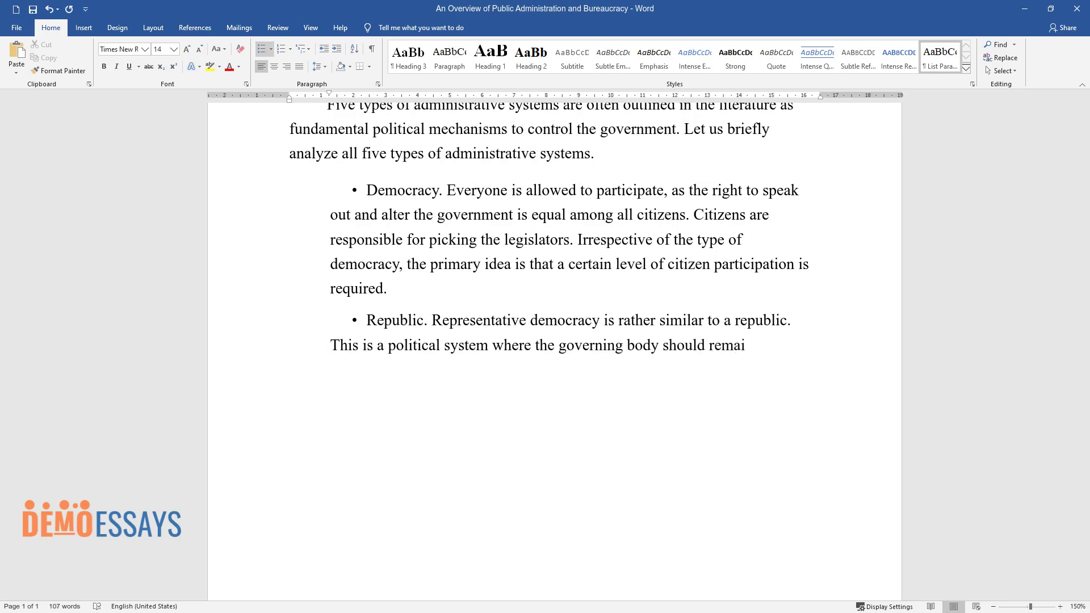
type("n dependent on citizens througho")
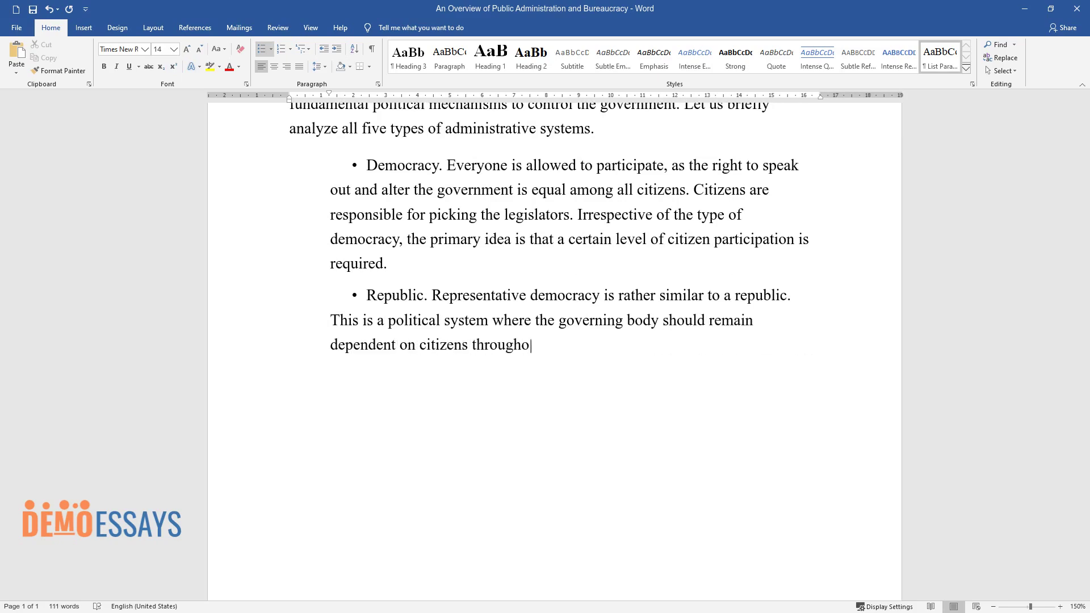
type("ut the majority of scenarios. A ")
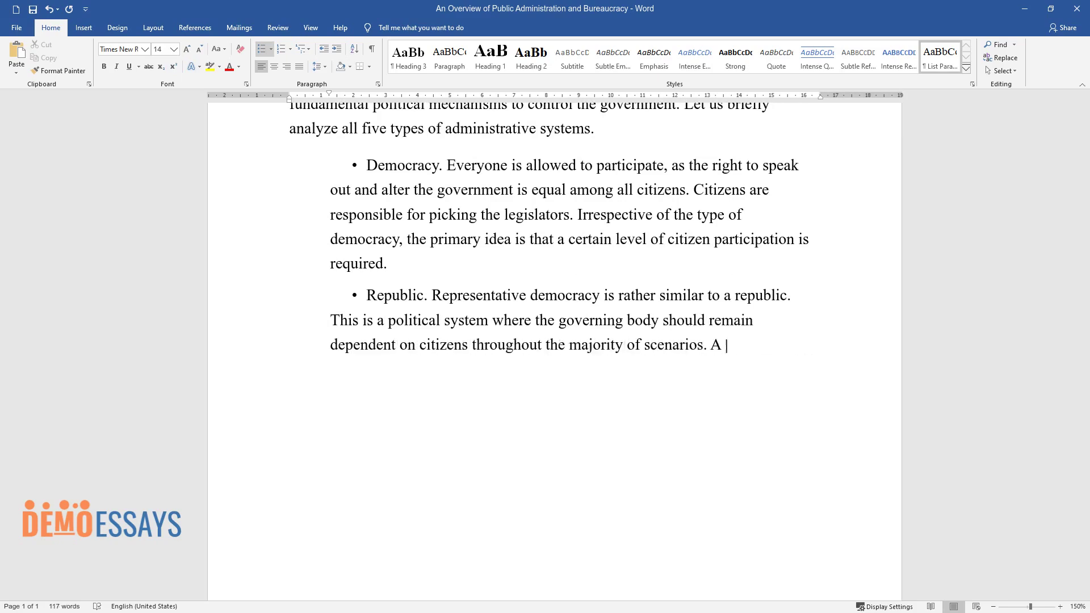
type("republic is also conting")
type("ent on people and their inherent")
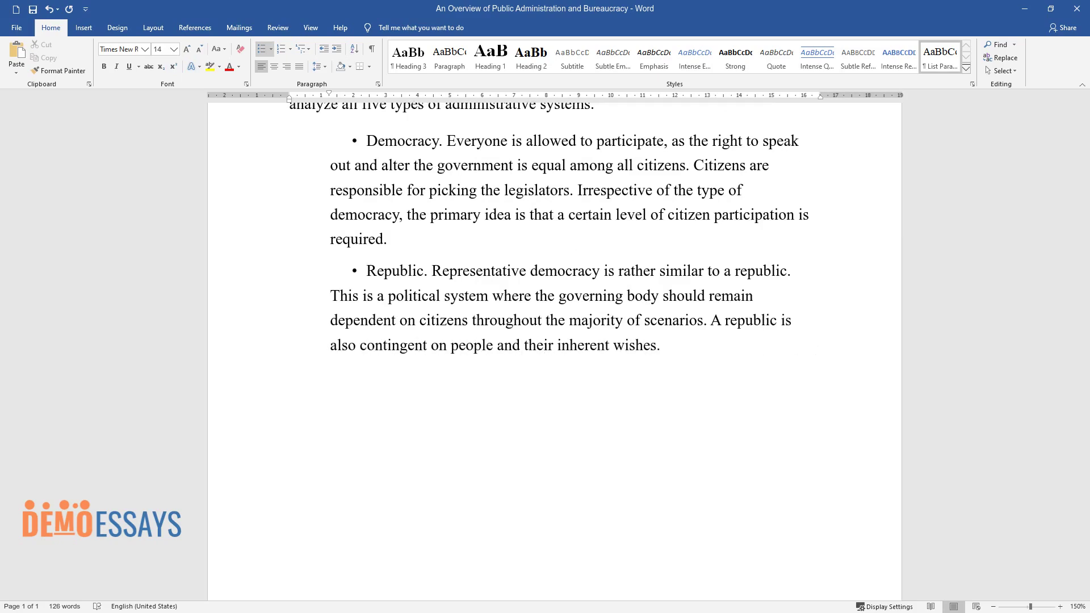
type(" wishes.")
Step: Add the Monarchy and Communism bullets and begin the Dictatorship bullet on authoritarian governance
key("Return")
type("Monarchy. The ruler is not chosen by the major")
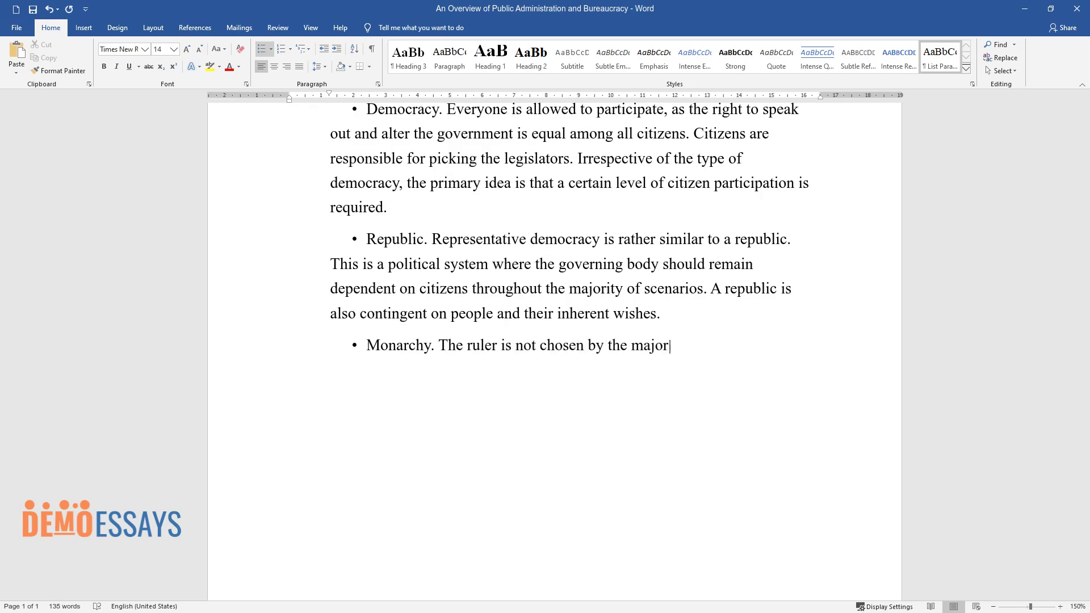
type("ity of citizens. The monarch usu")
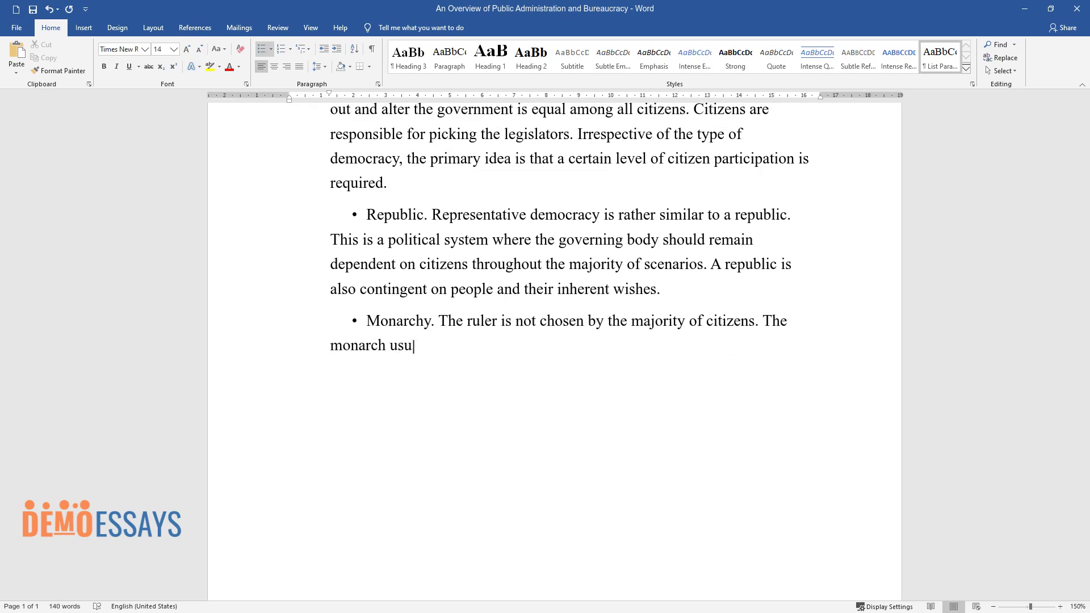
type("ally represents the final word i")
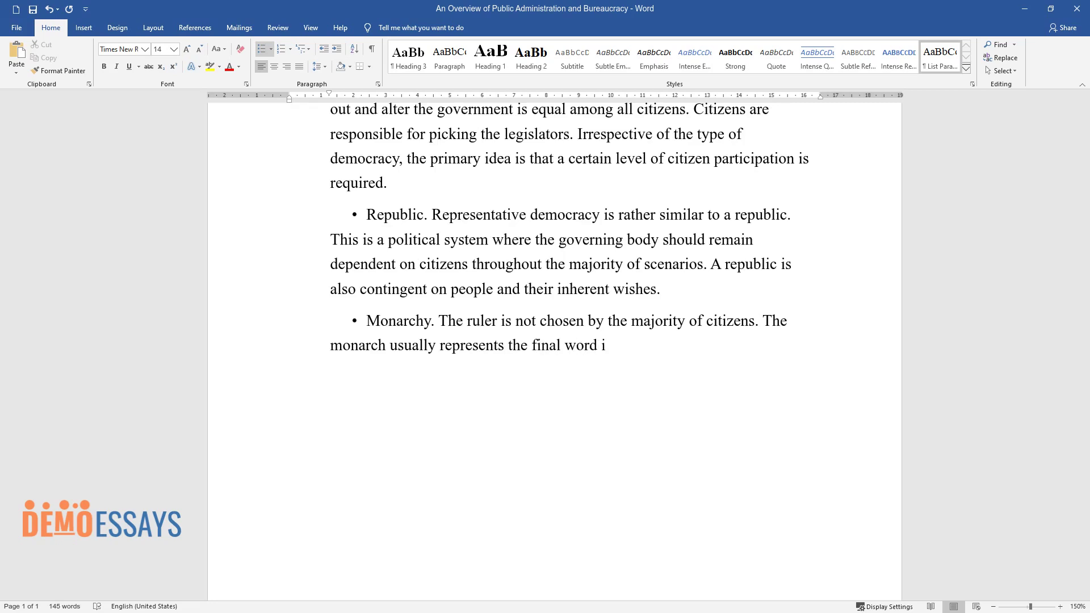
type("n most cases. Even though there ")
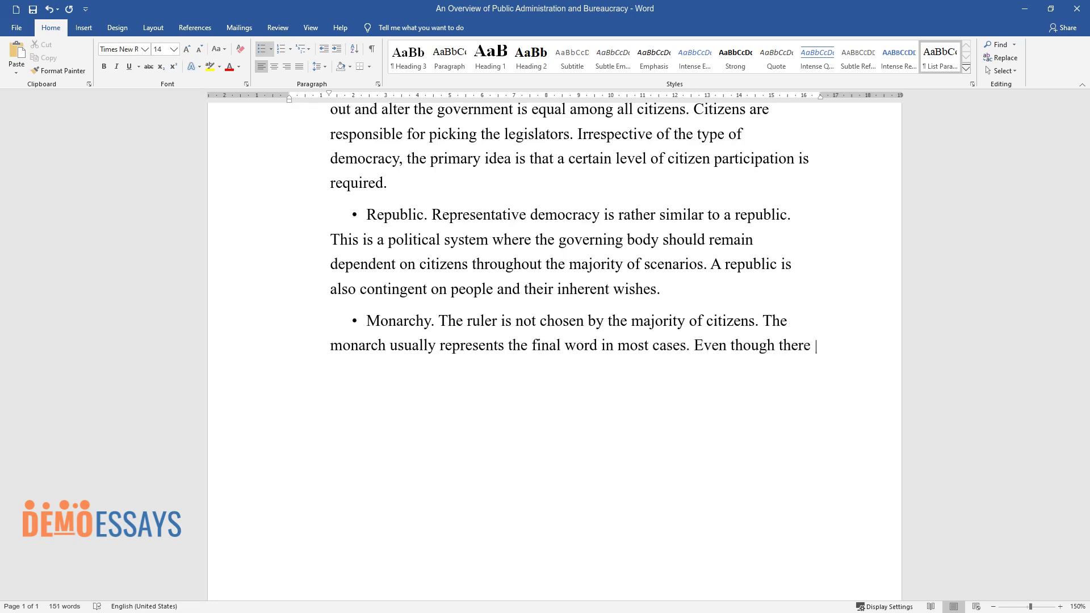
type("can be other actors contributing")
type(" to policymaking and governance,")
type(" the ruler of a monarch")
type("y is still the primary instance of law.")
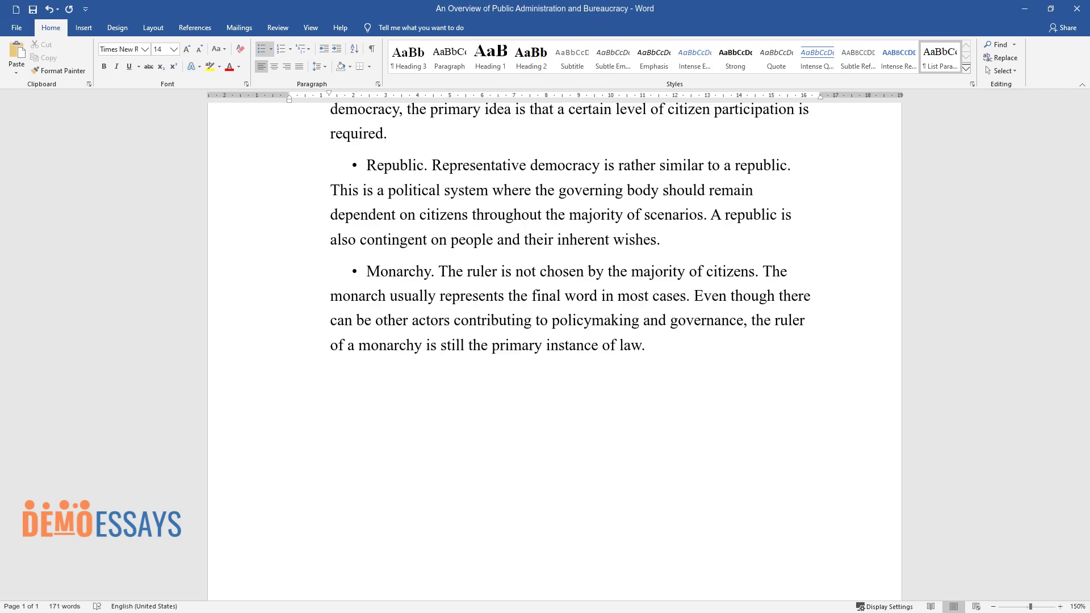
key("Return")
type("Communism. A co")
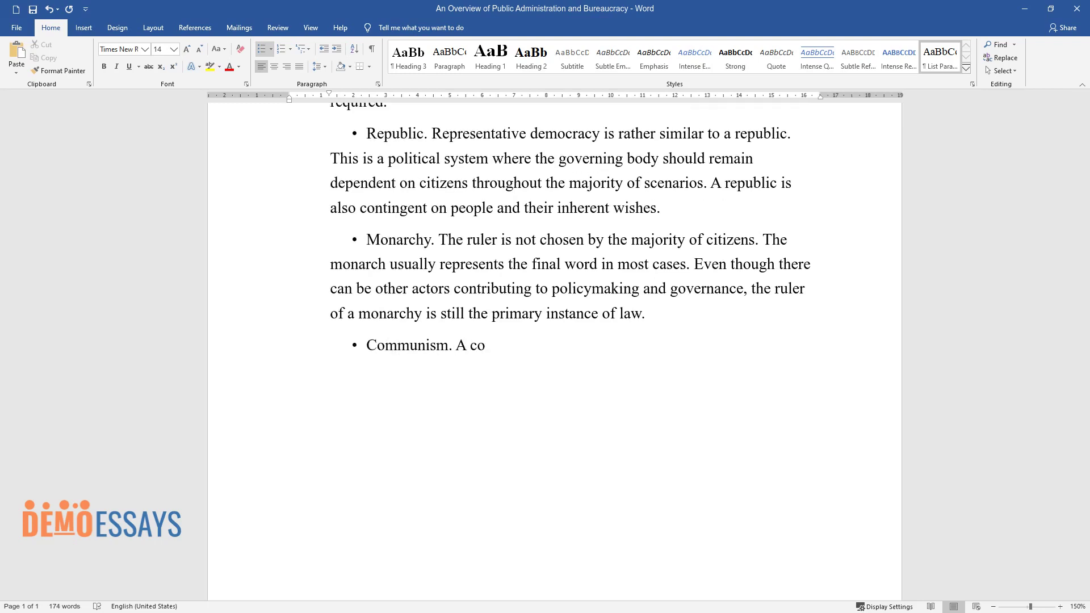
type("mmunist state represents a syste")
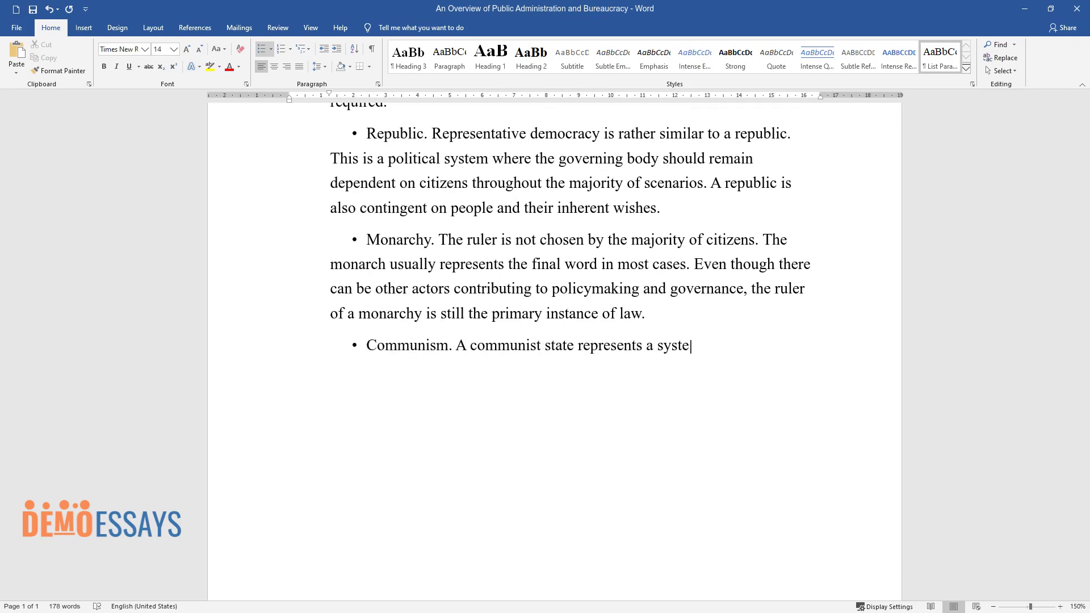
type("m where a group of people or a ")
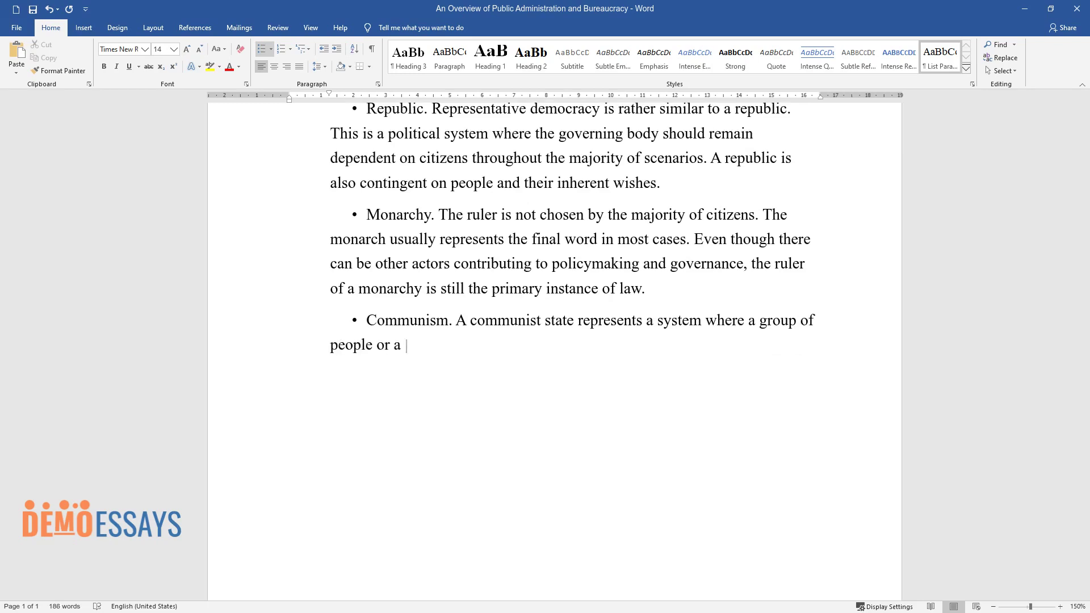
type("single party dominates the gover")
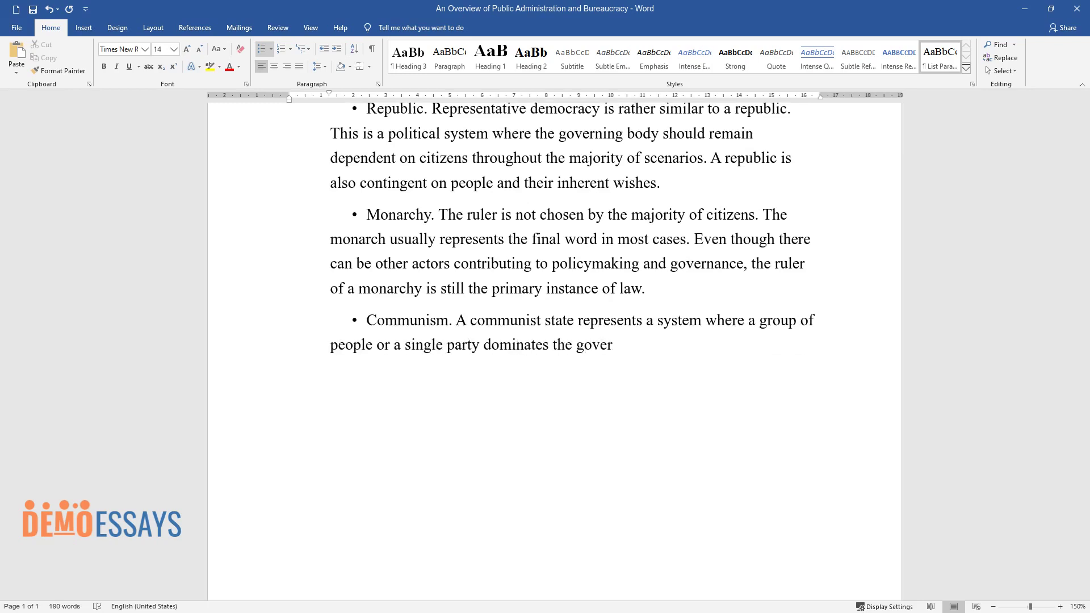
type("nment. This group of individuals places emphasi")
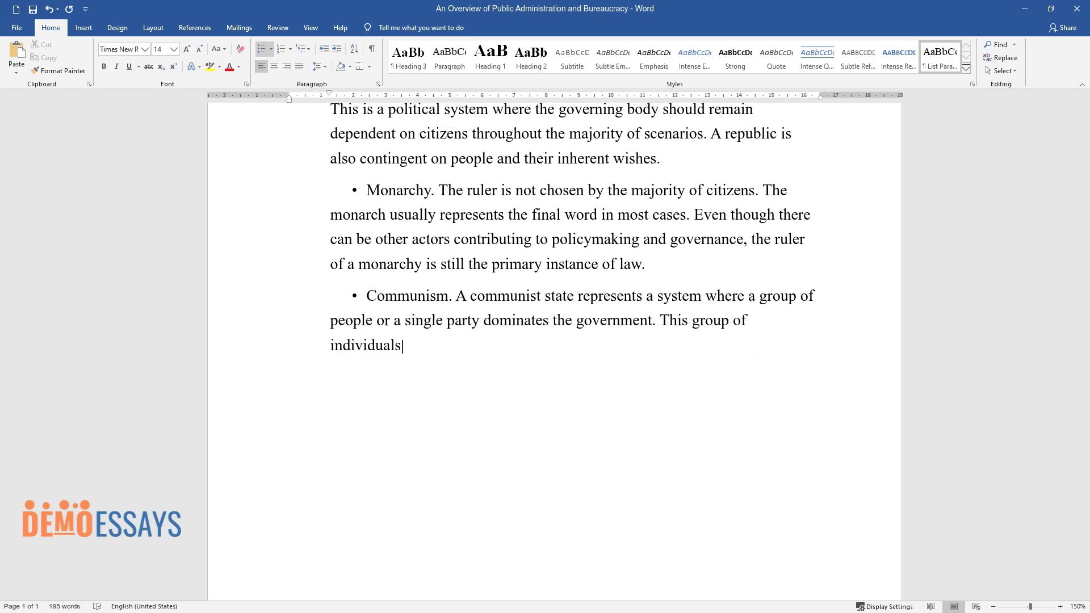
type("s on the redistribution of resources. Communism")
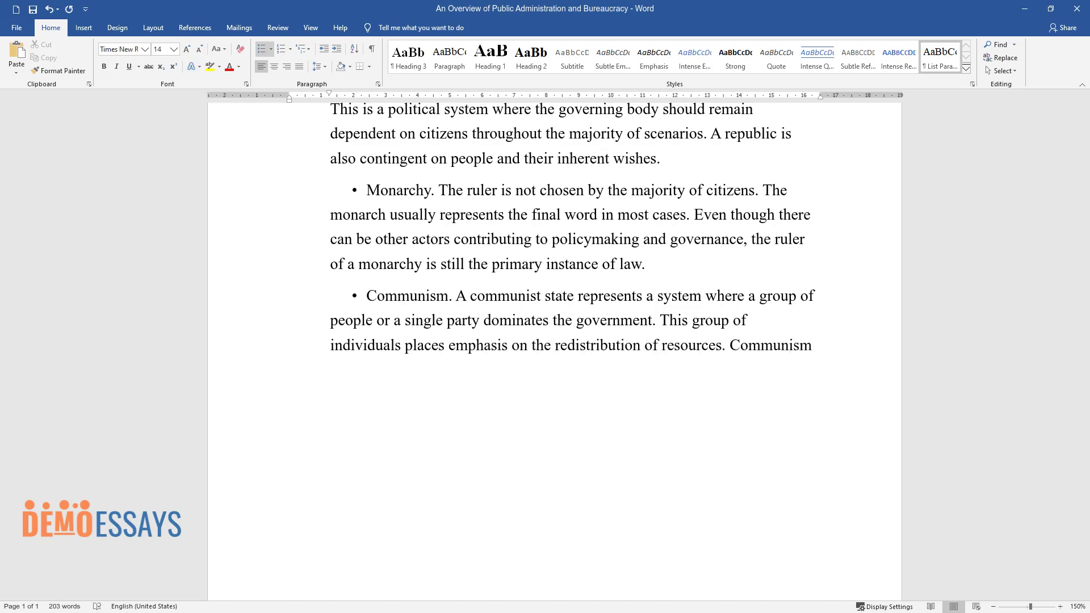
type(" can be regarded as a specifically authoritarian administrative system.")
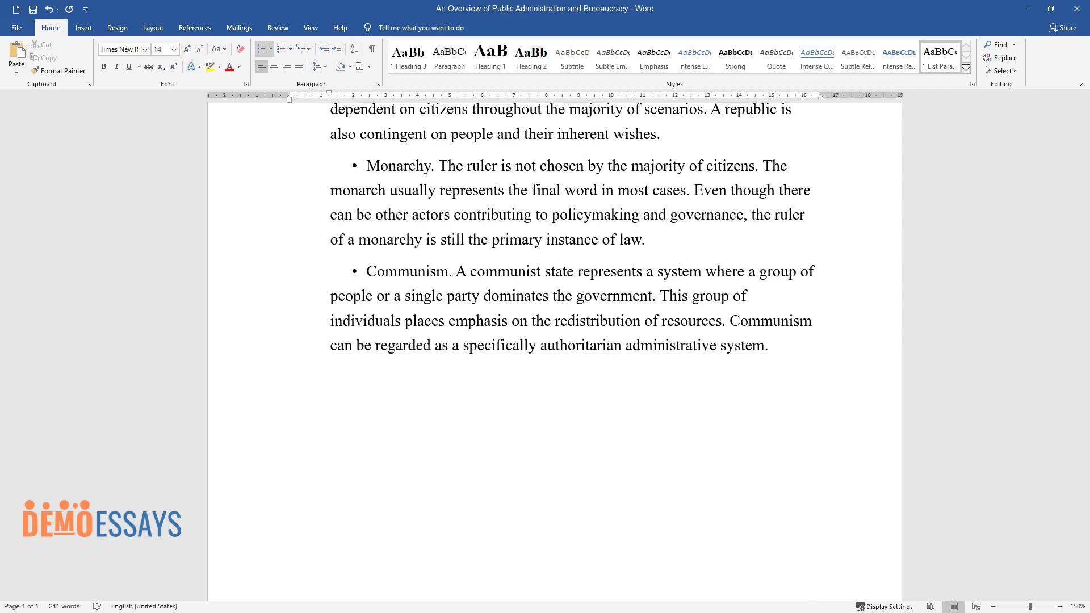
key("Return")
type("Dictato")
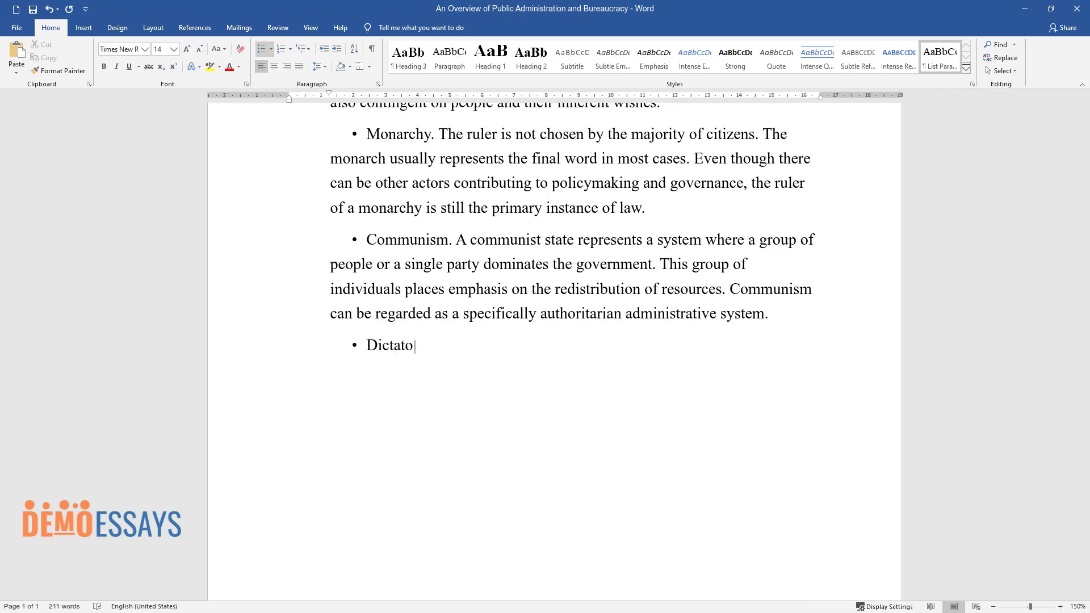
type("rship. This is an authoritarian ")
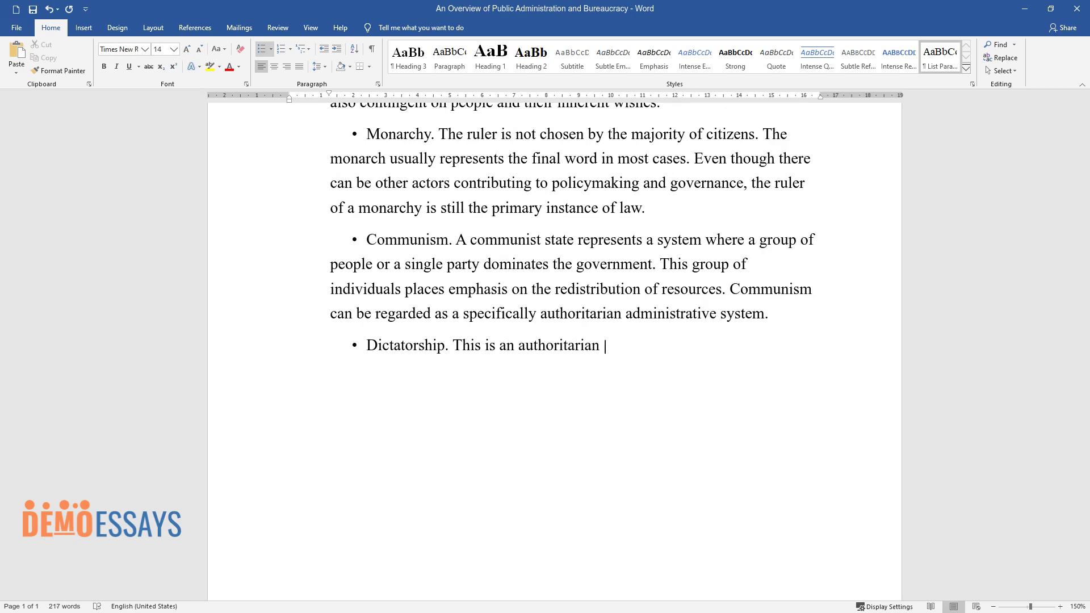
type("governance style that is somewha")
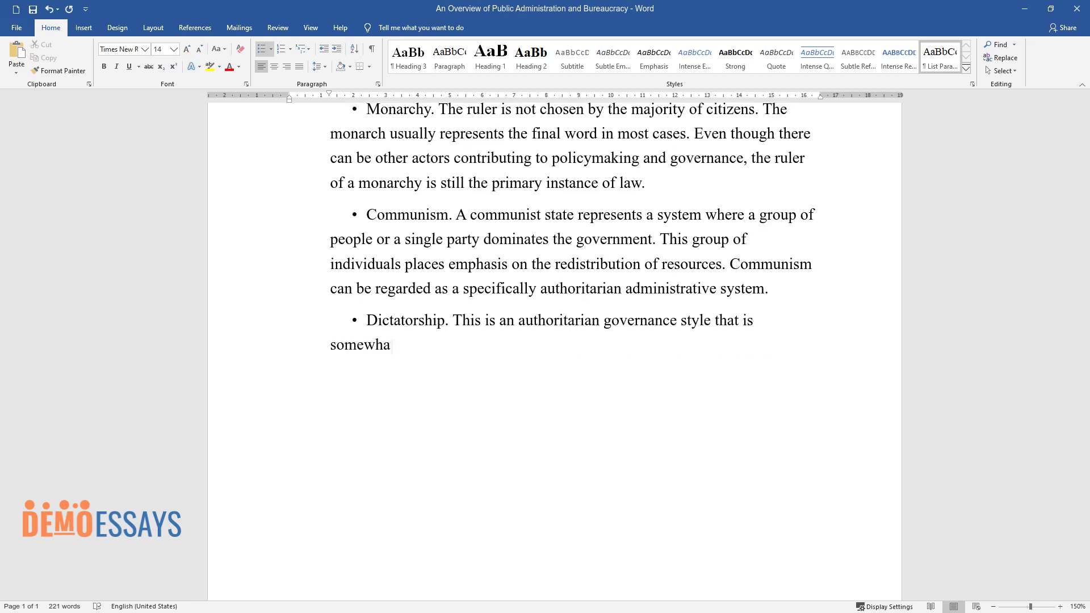
type("t similar to communism. Neverthel")
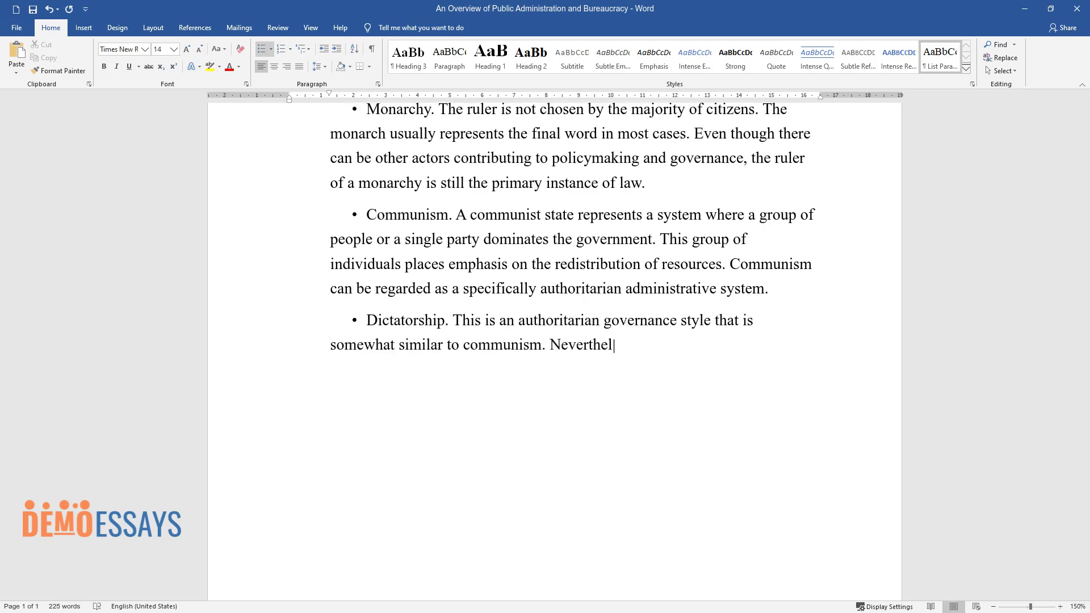
type("ess, only one individual is rul")
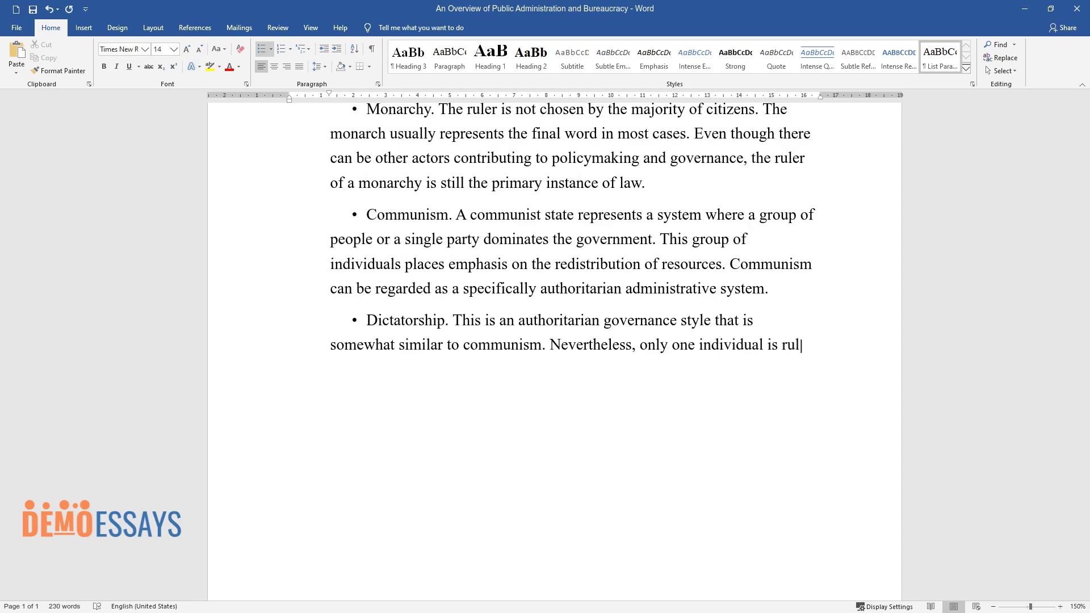
type("ing the country, with enforcers")
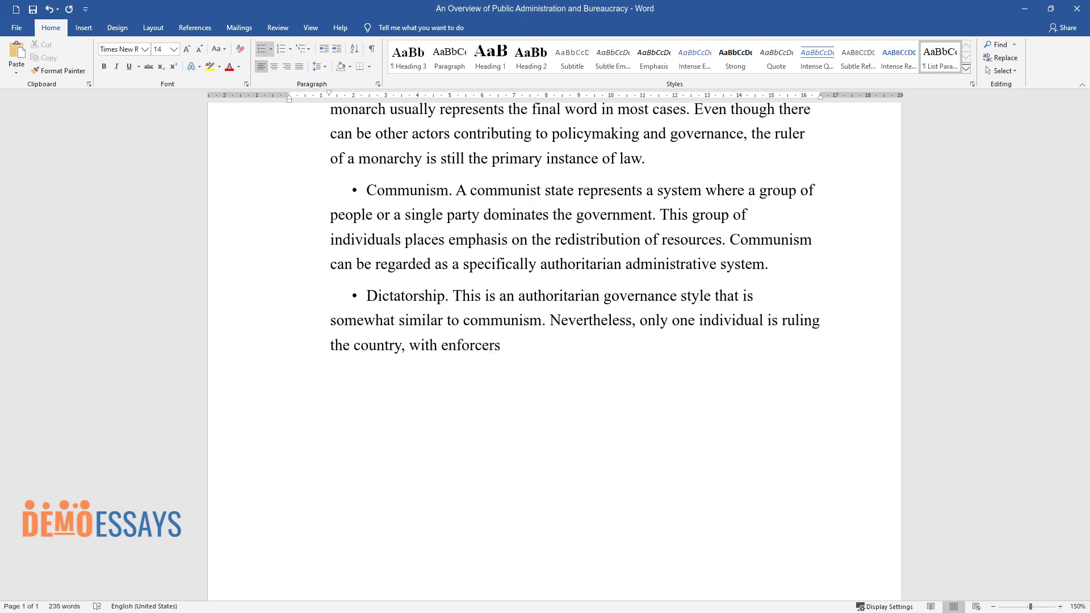
type(" by their side in order to facilitate policymaking. Civilians are not consented, as the only can")
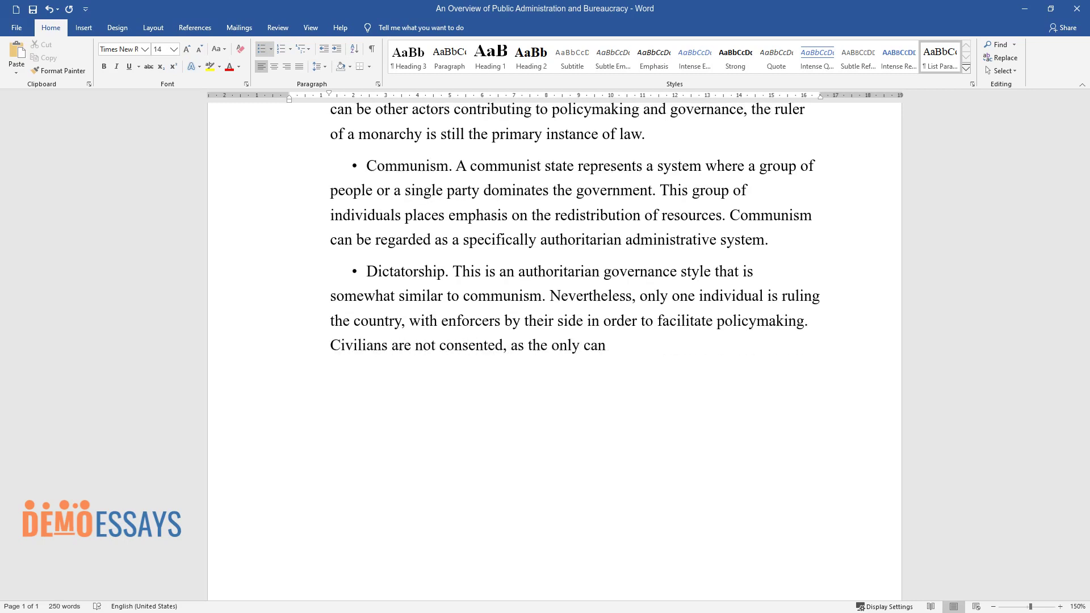
type("didate in the elections is the ")
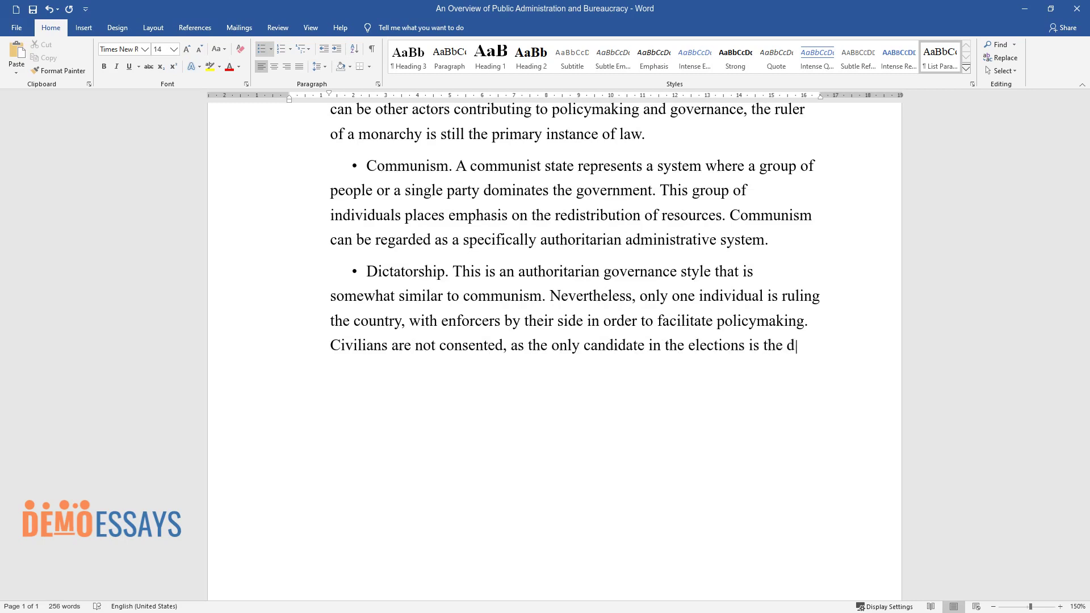
type("dictator themselves. ")
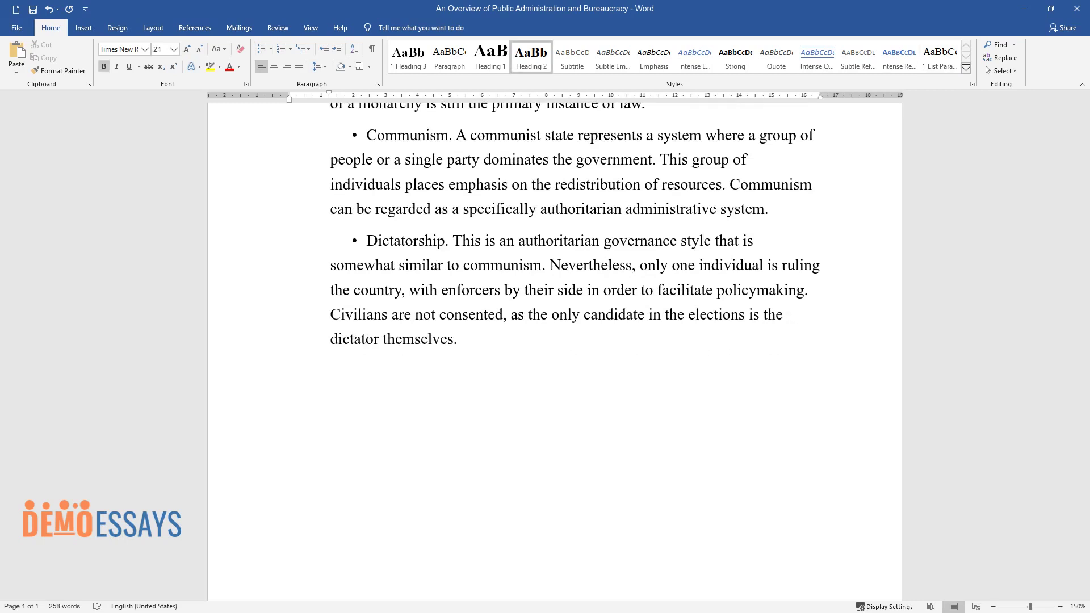
type("Obstacles to Reorganizing Government Bureaucracies")
Step: Write the obstacles paragraph on red tape, ending 'achieving a healthier bureaucracy.', and start a new line
key("Return")
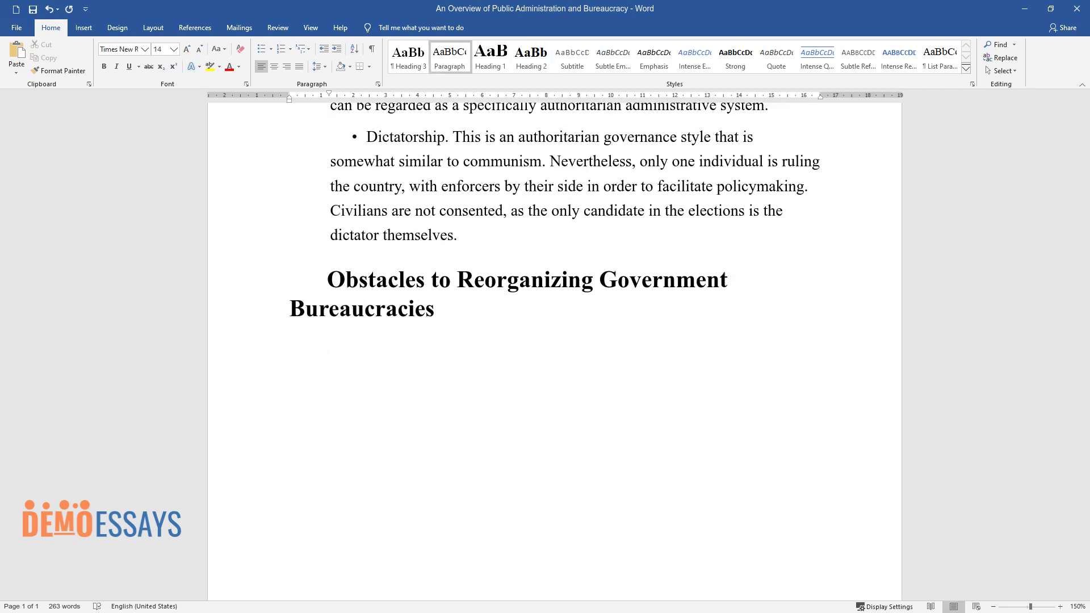
type("The primary issue that has to be addressed when reforming a bureaucracy is the need to appea")
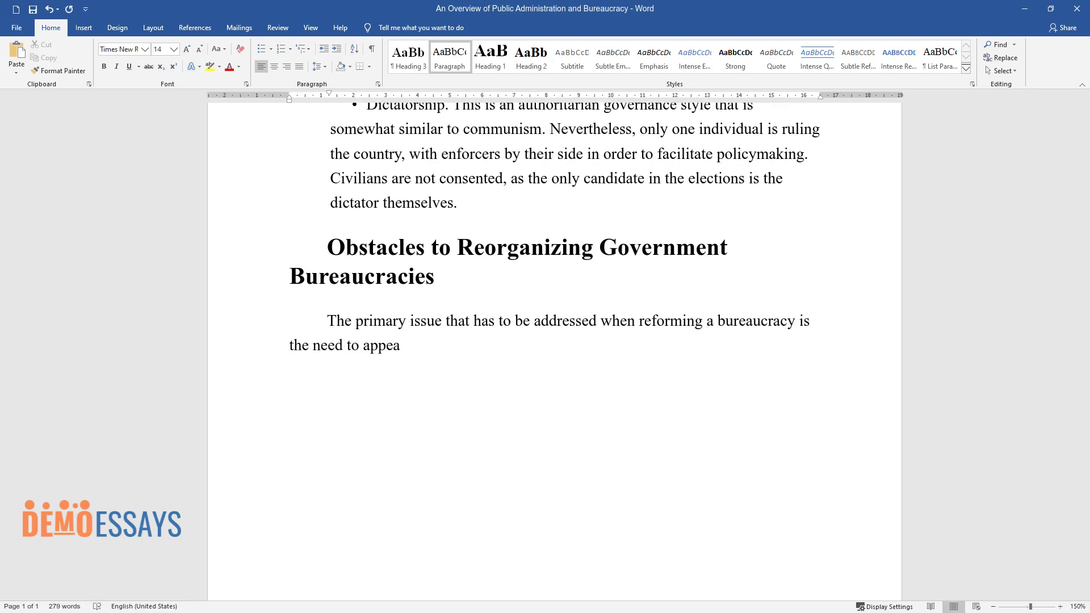
type("l to Congress and the President whil")
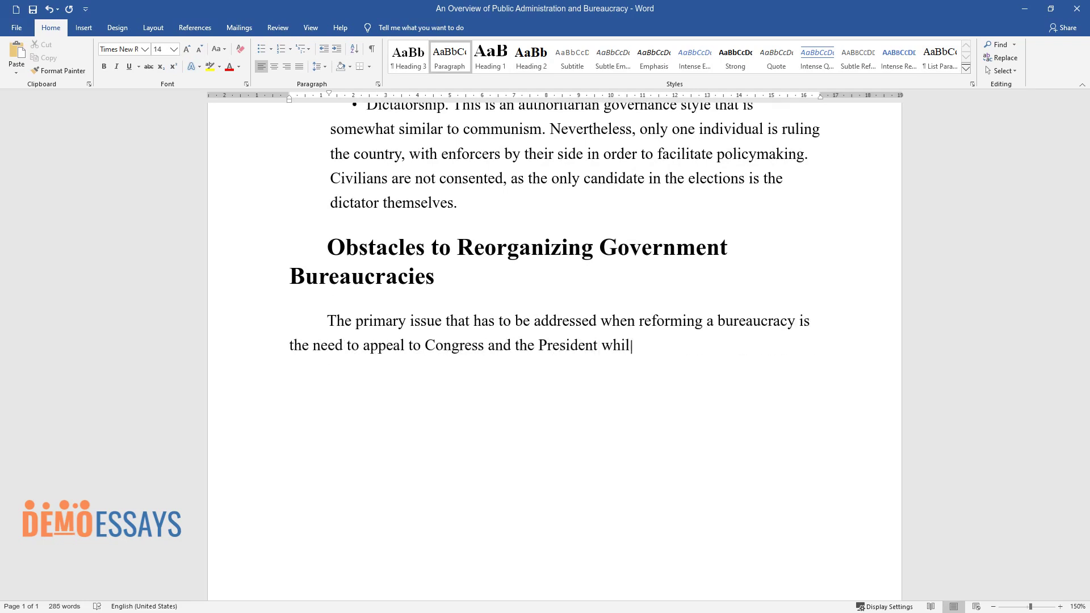
type("e maintaining a thorough connection to both branches. ")
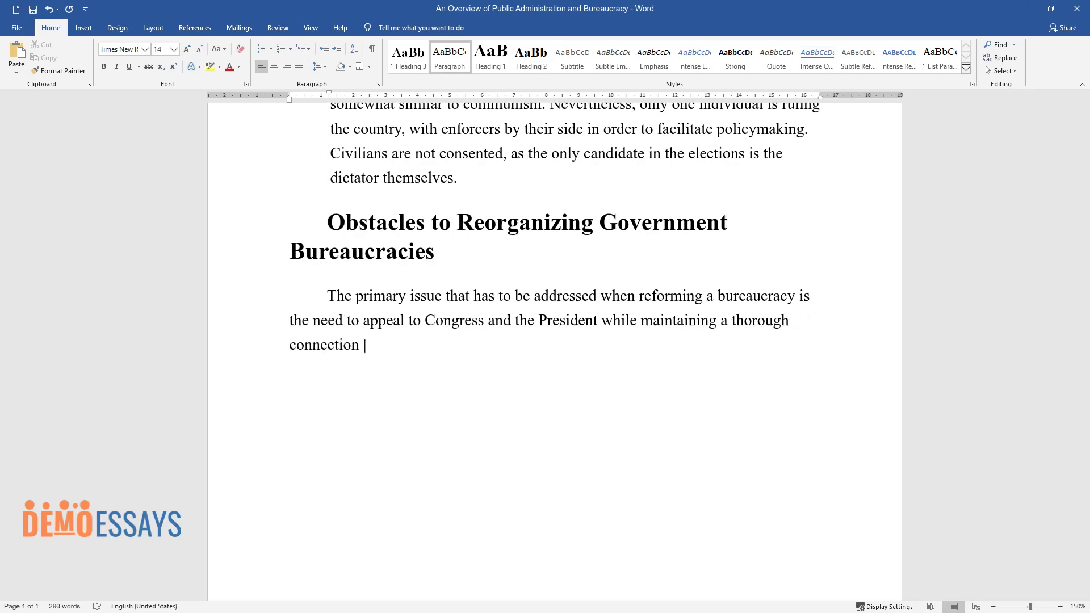
type("This means that there is no practical balance between the two, s")
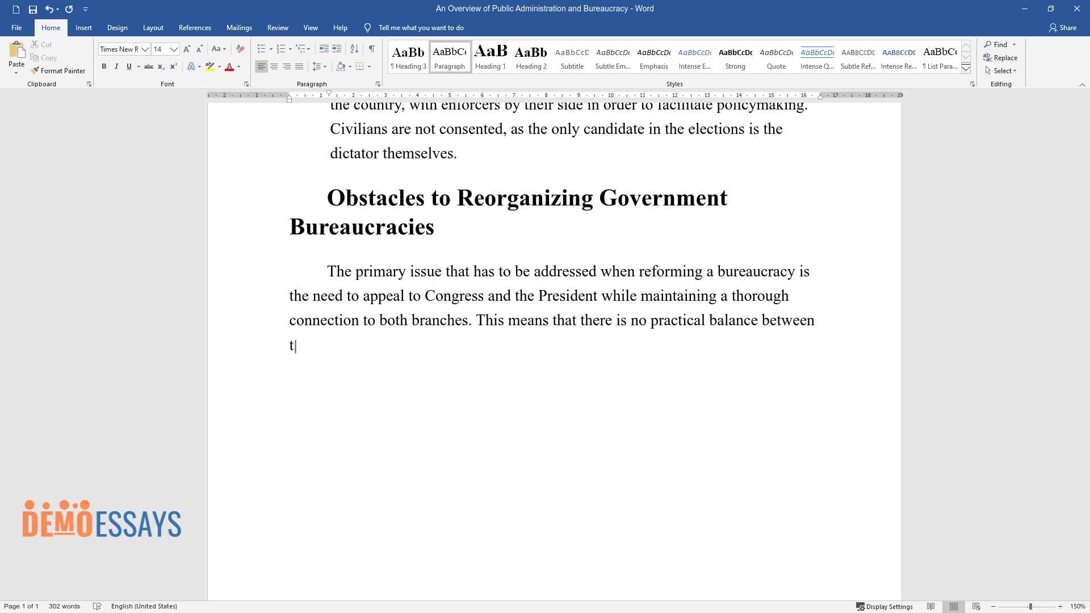
type("o the level of suspicion could rise significantly in the case of a divided government. Therefore, government bureaucracy reforms often have to be paired with resistance coming from o")
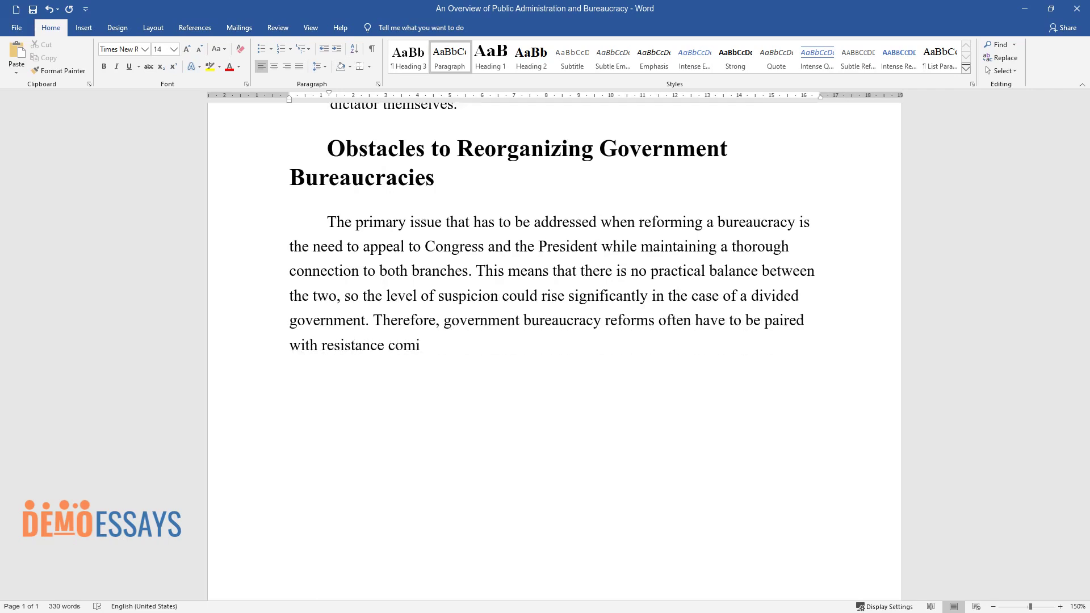
type("ne of the parties. A backgro")
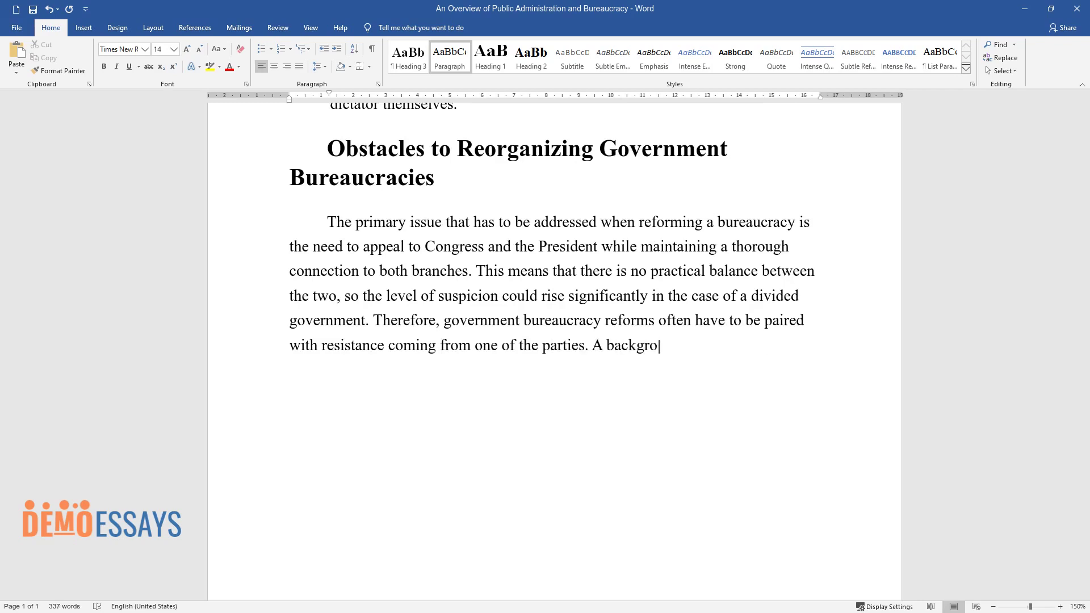
type("und issue that also serves as an obs")
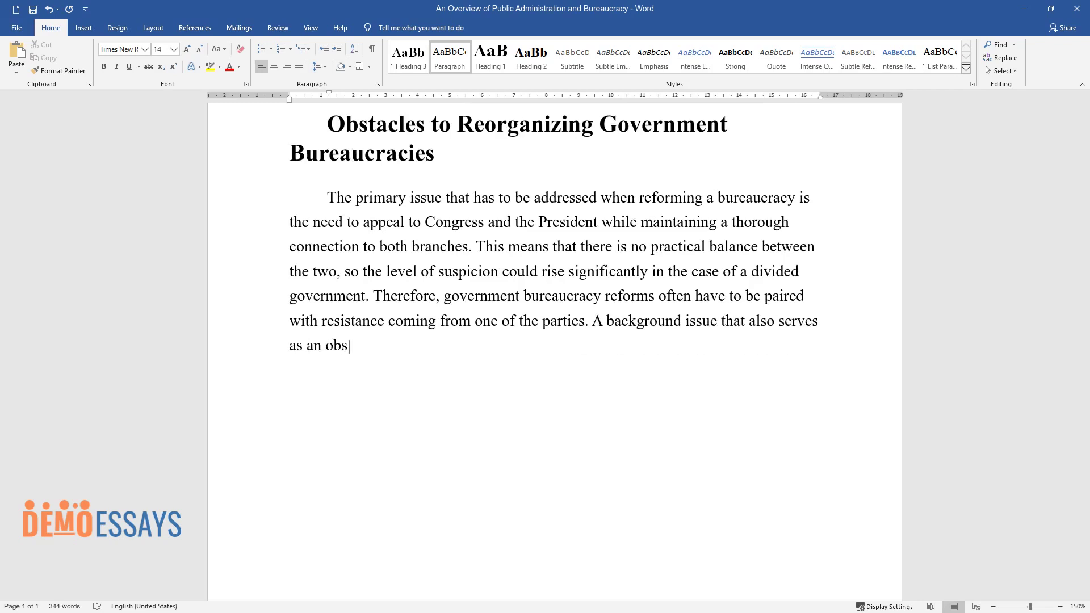
type("tacle to reorganizing government bur")
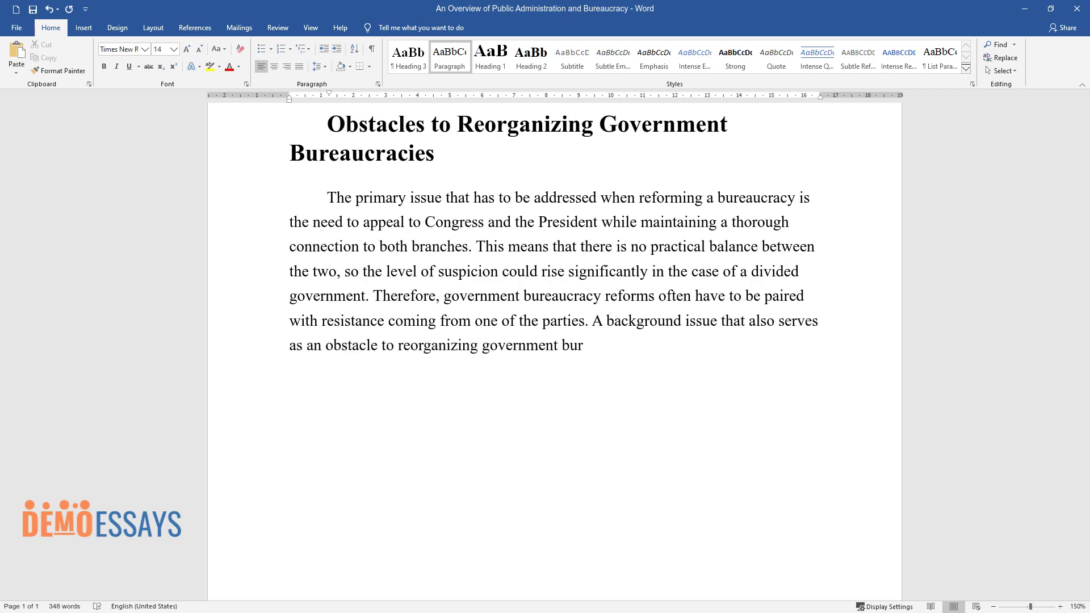
type("eaucracies is the existence of a chec")
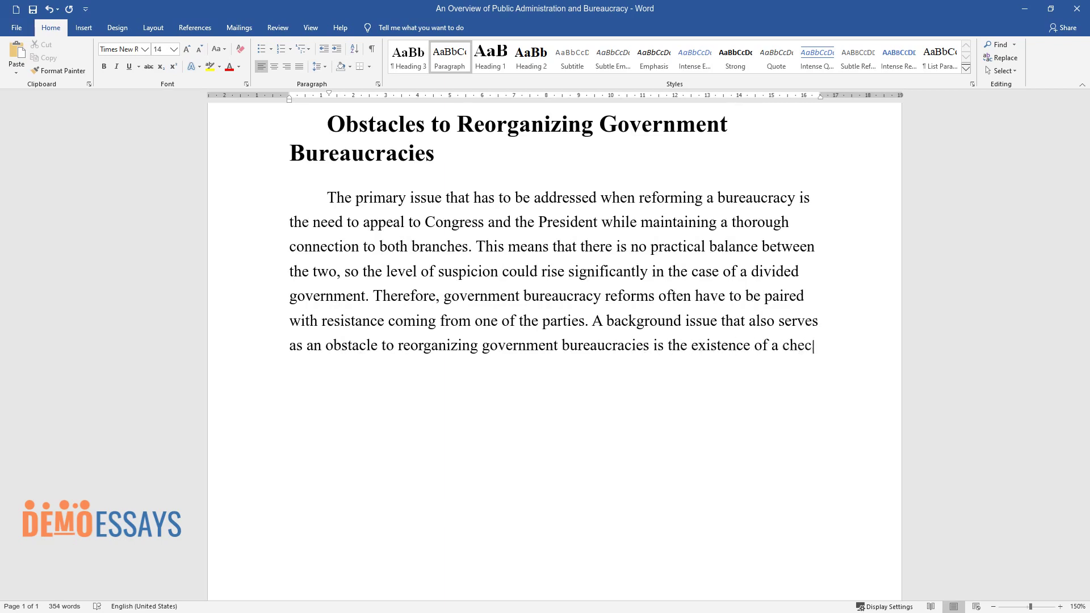
type("ks and balances system that does not")
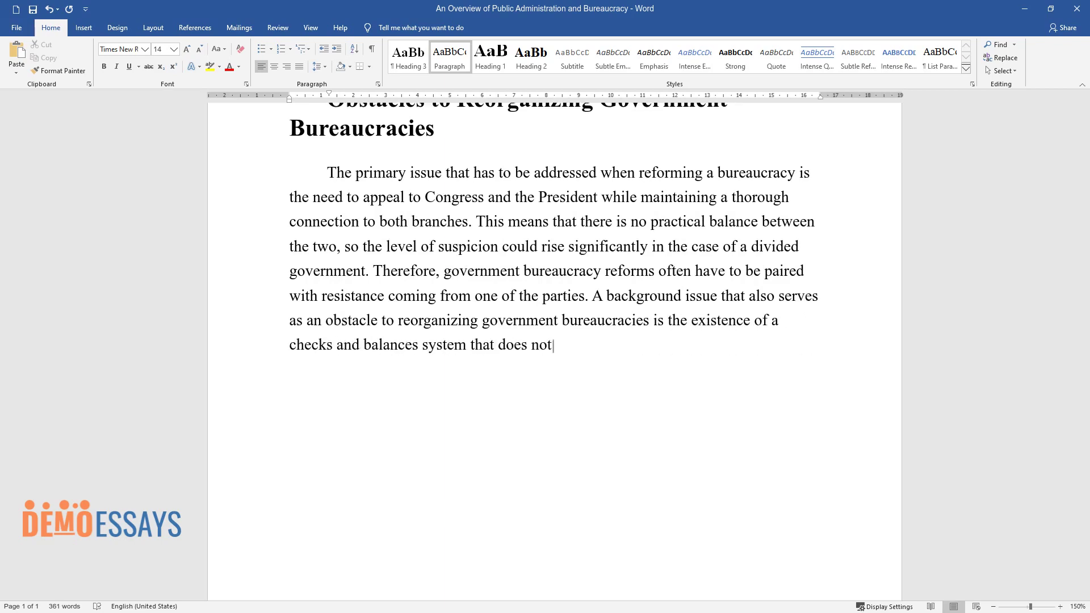
type(" have bipartisan support. Bureaucrat")
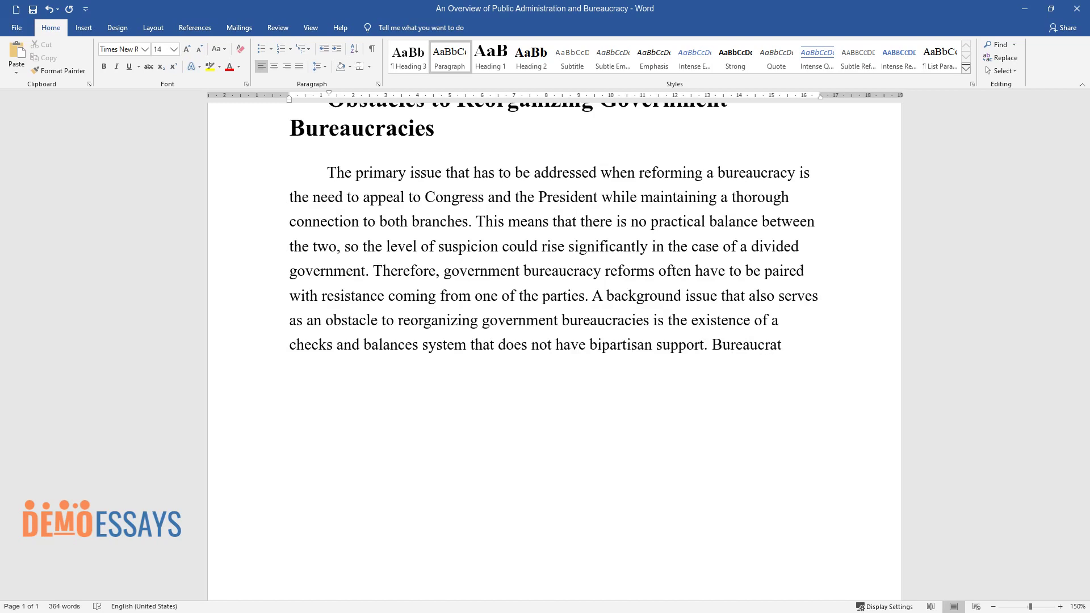
type("ic reforms are often hindered by either the President or Congress becaus")
type("e of the numerous government")
type(" rules (a")
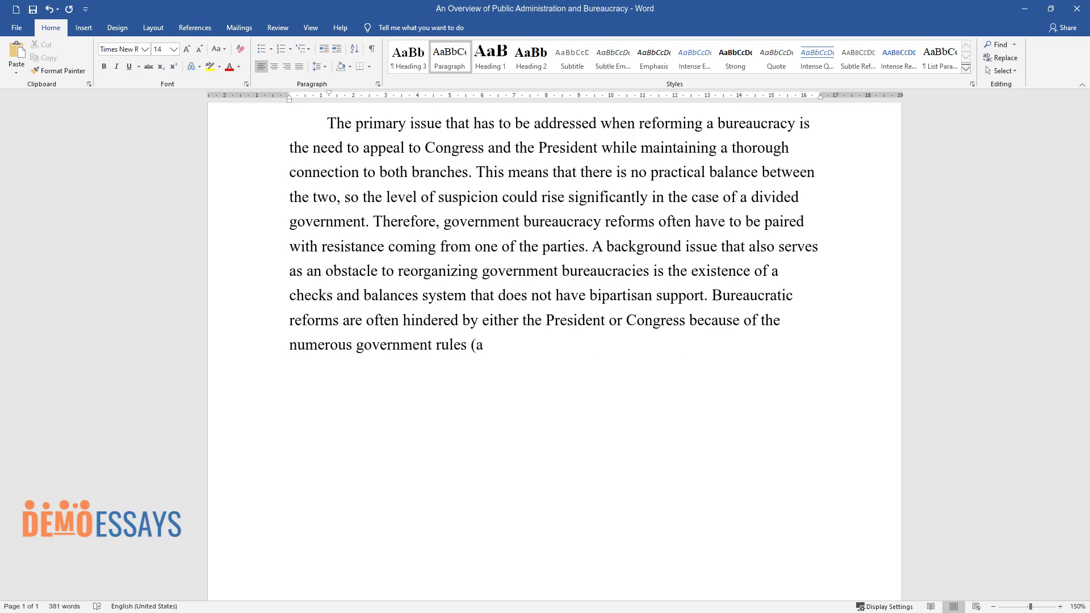
type("lso known as the “red tape”) that overwhelm the governance process and force citizens to avoid any kind of co")
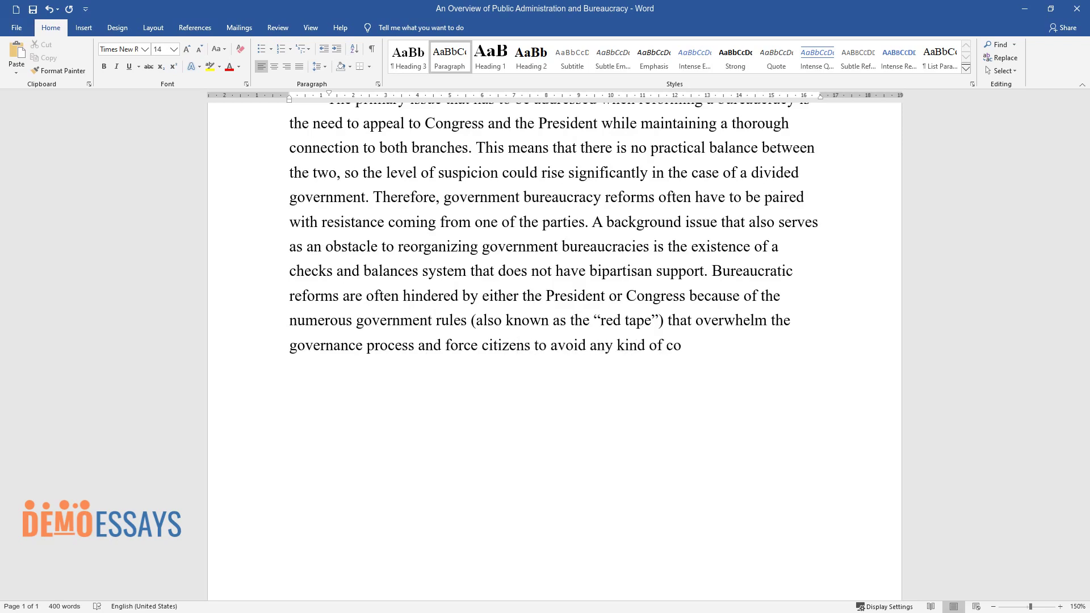
type("ntact with policymakers. Therefore, m")
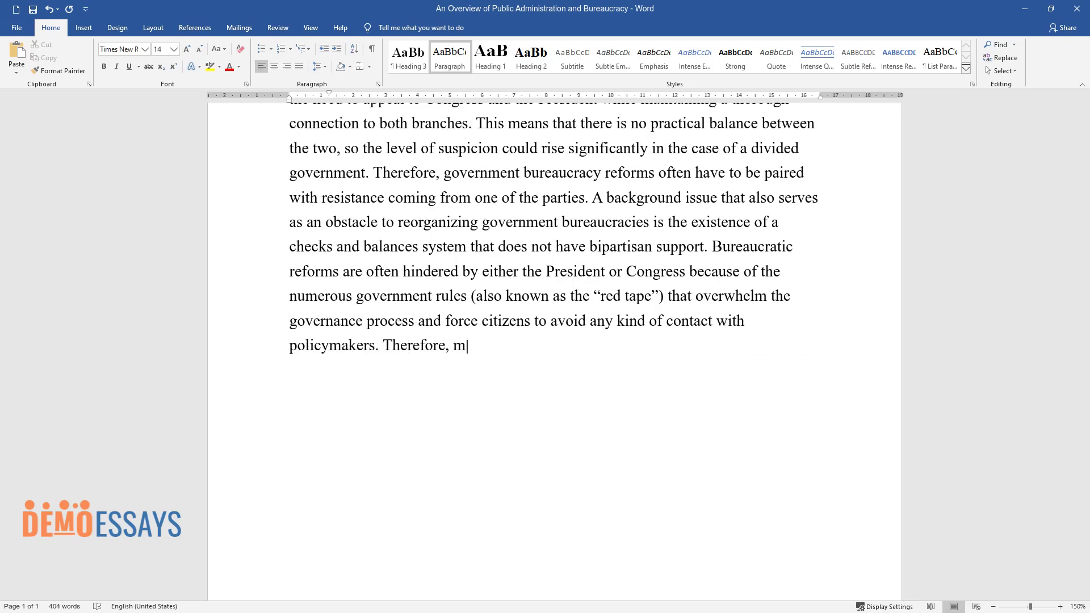
type("ost benefits become unavailable to e")
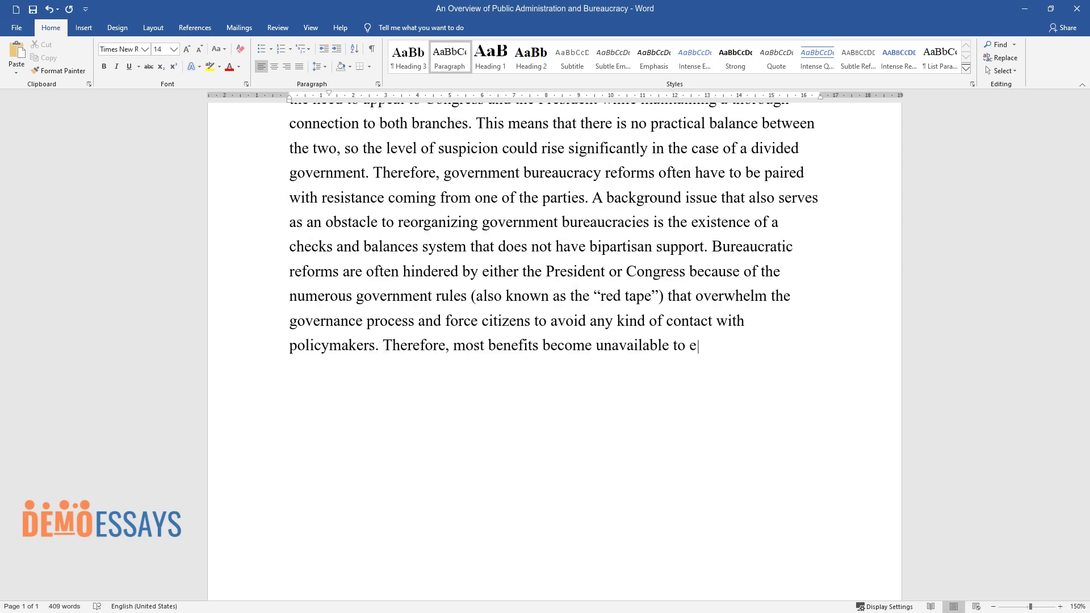
type("ither party, taking the government one step further fro")
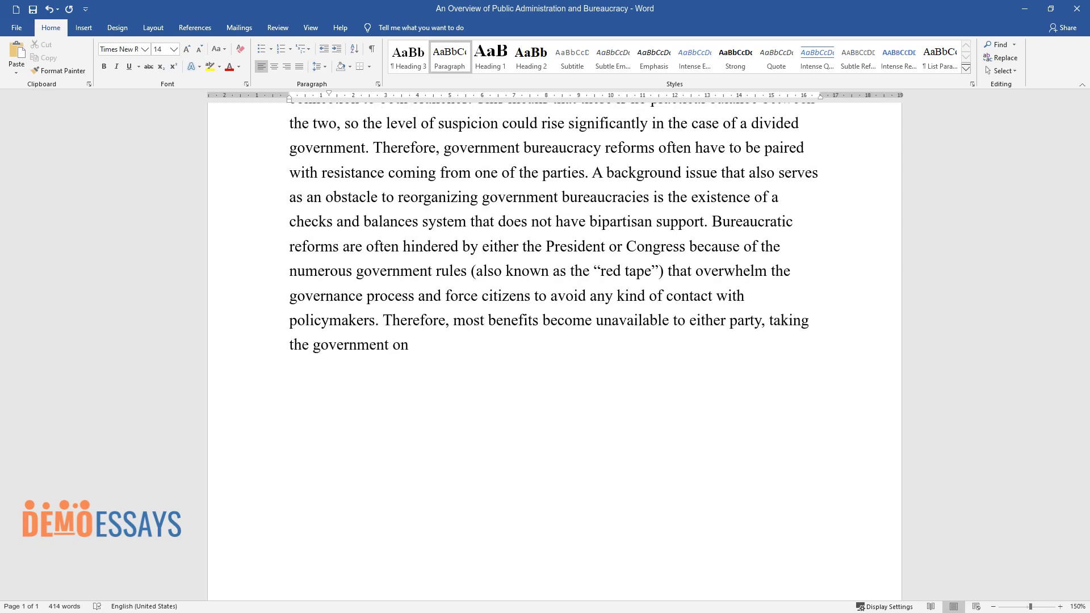
type("m achieving a healthier bureaucracy.")
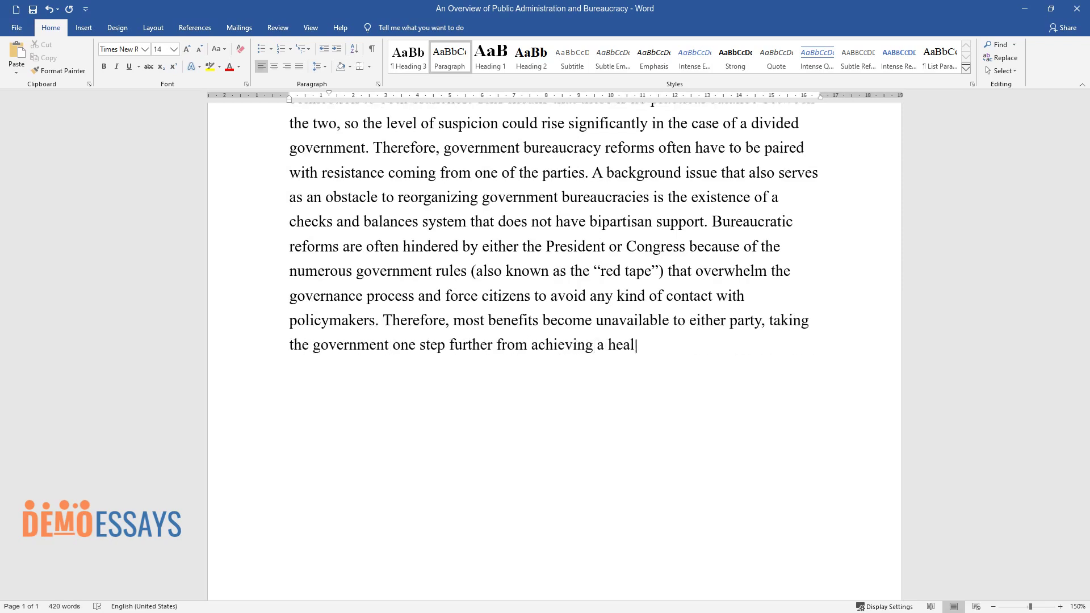
key("Return")
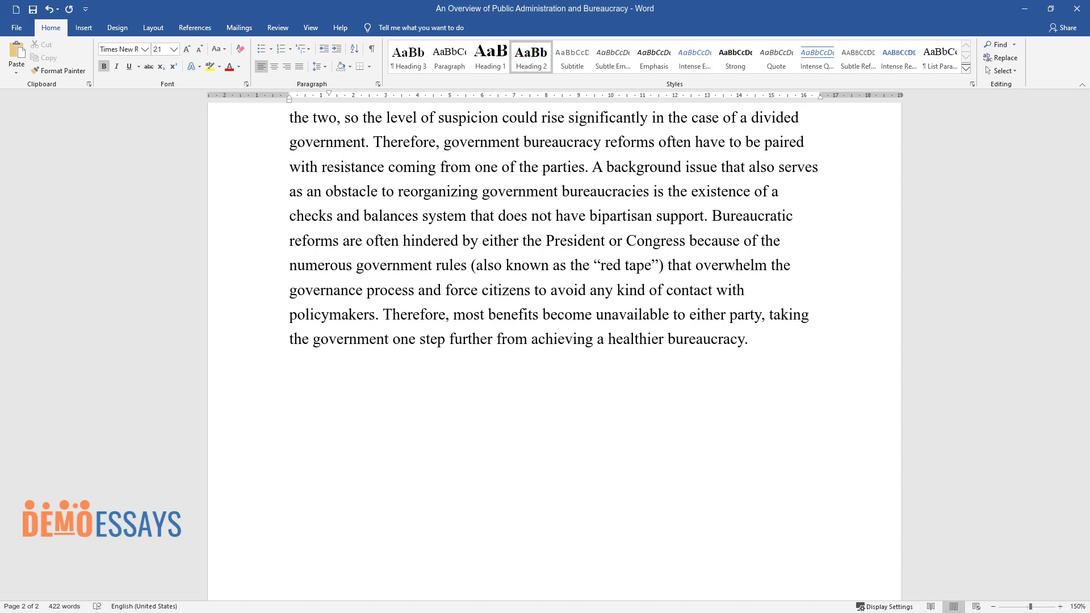
Step: Add the 'Key Features of Public Administration in the World' heading and the France paragraph ending 'administrative controls.'
type("Key Features of Public Administration in the World")
key("Return")
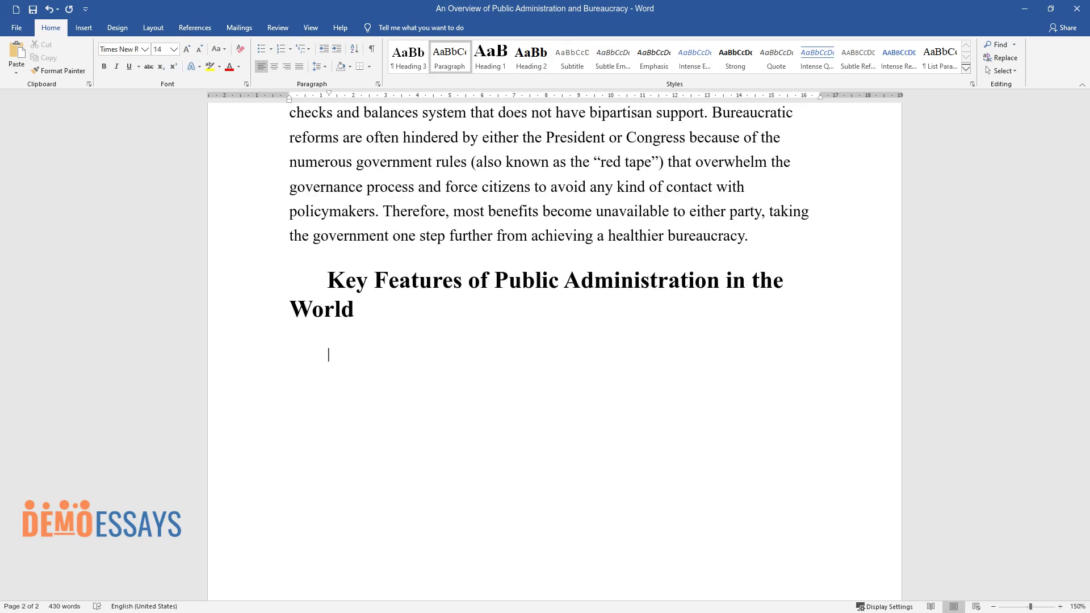
type("Public administration in France is represented by three")
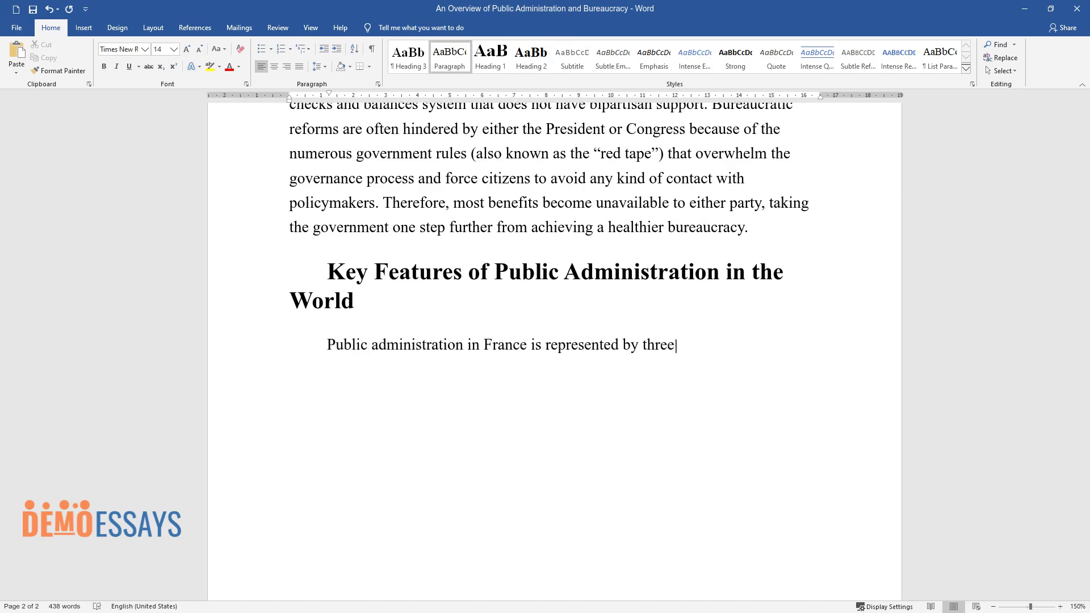
type(" unique authorities: regions, dep")
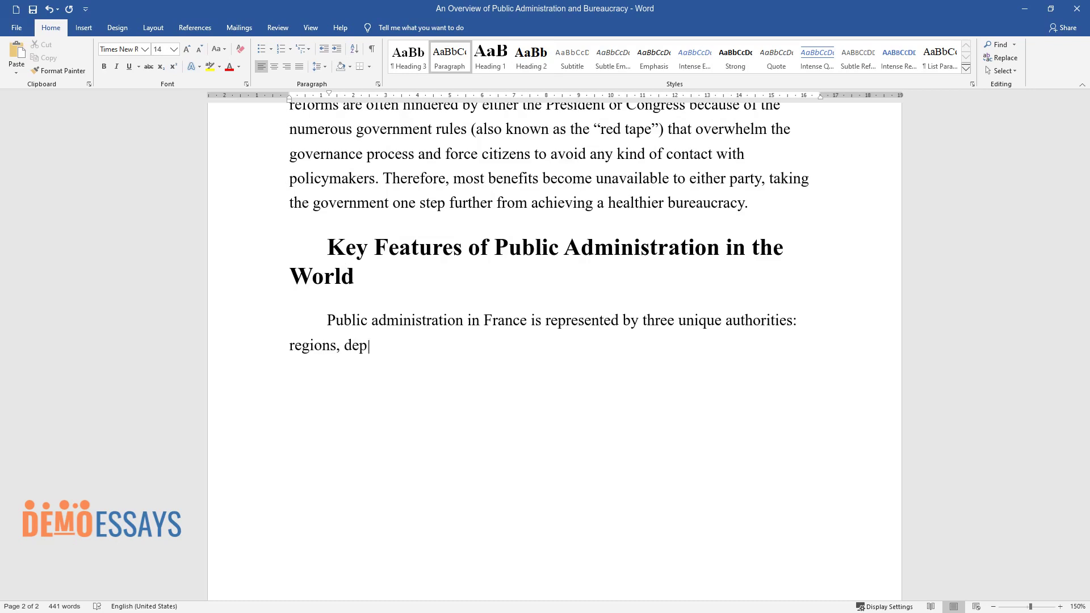
type("artments, and municipalities. The")
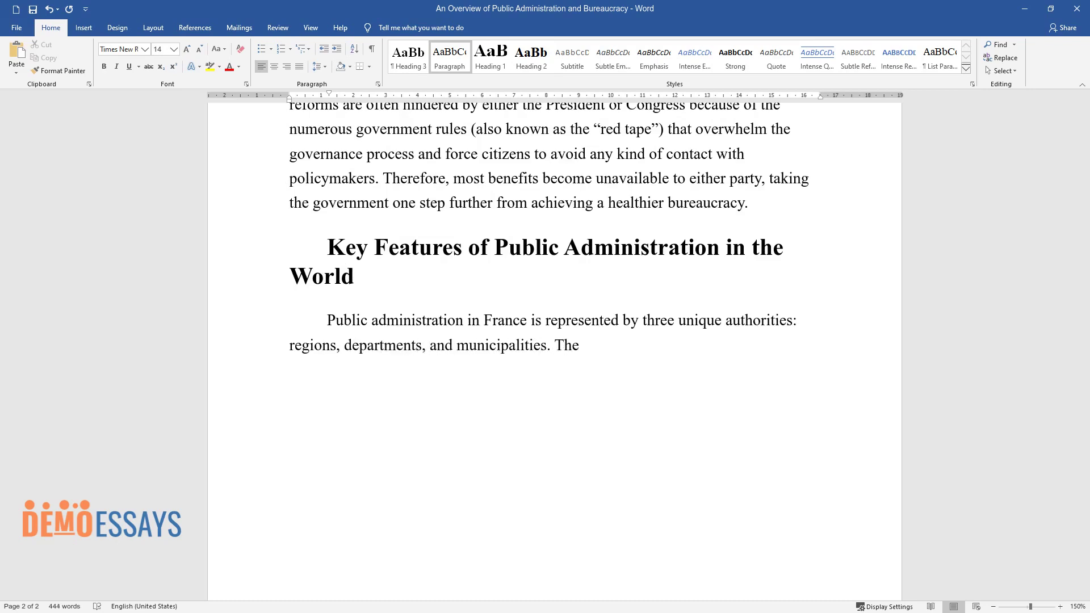
type("re is a certain constitutional sta")
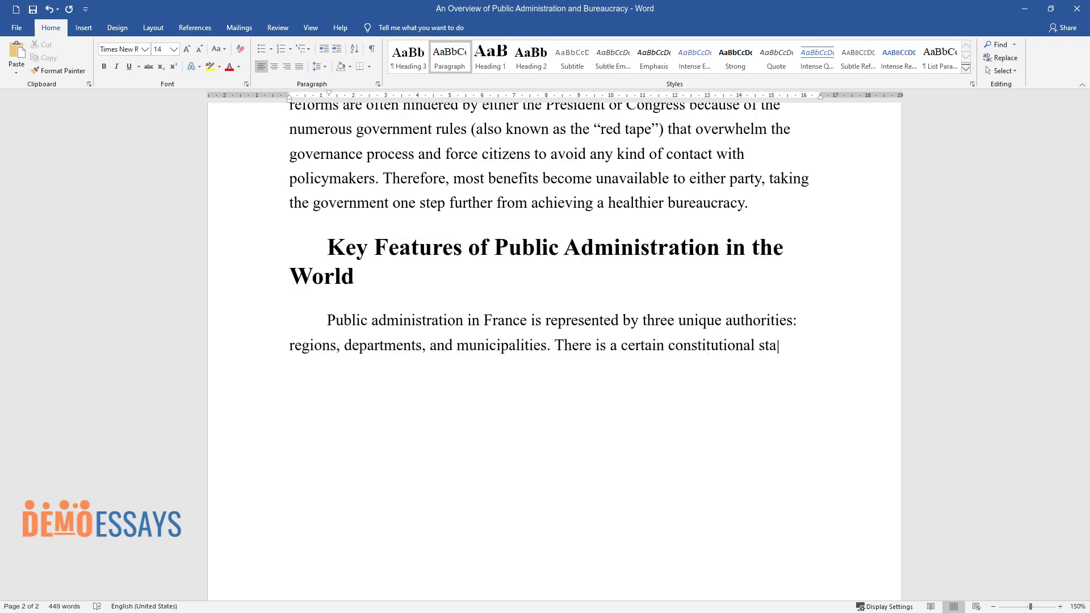
type("tus assigned to each of the auth")
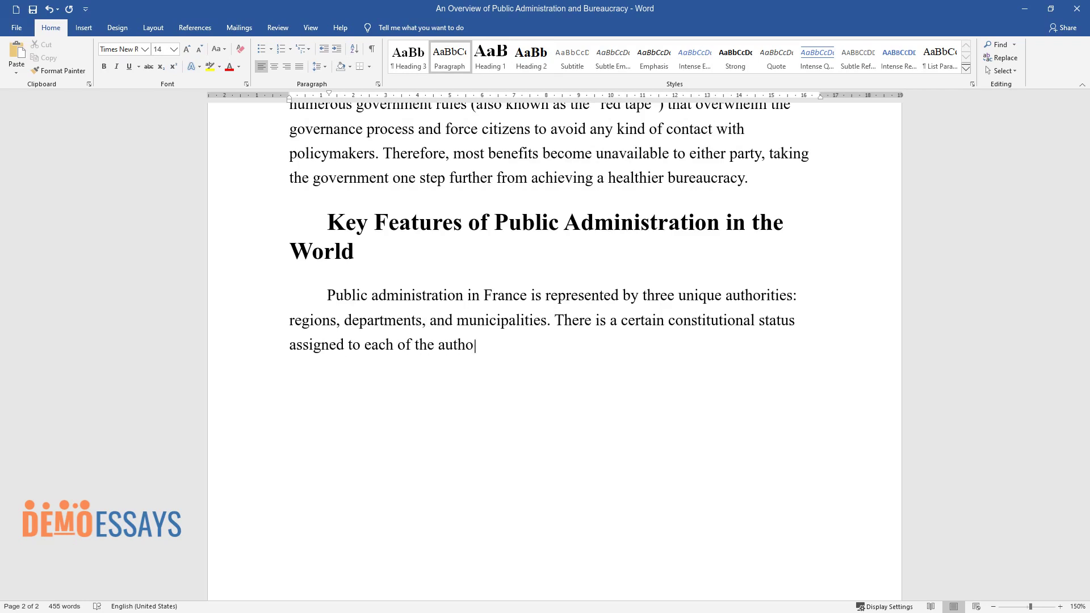
type("orities in order to define autonom")
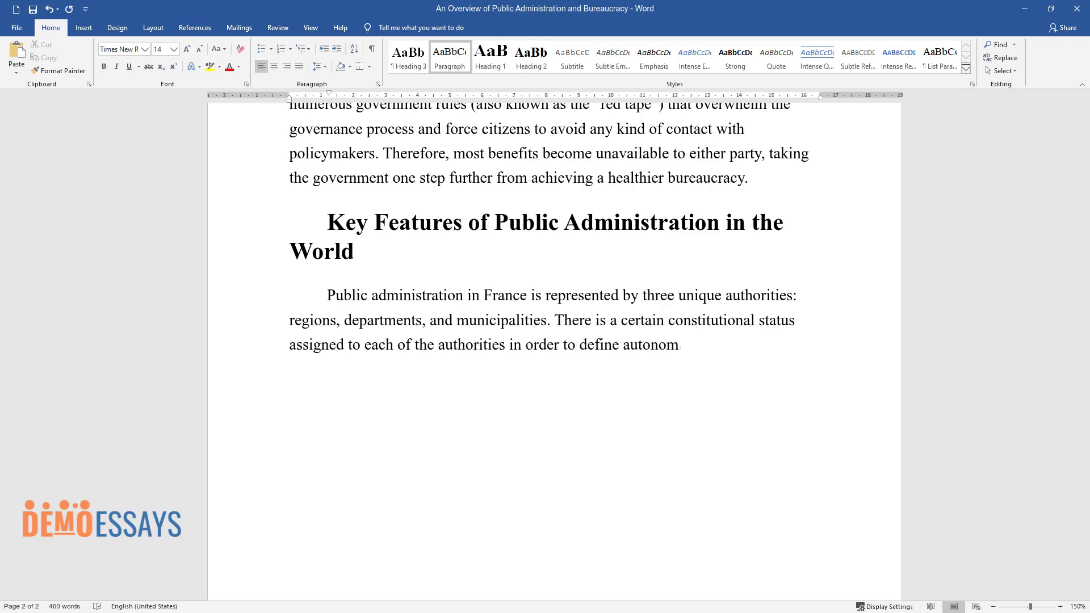
type("ies and the principles of decentr")
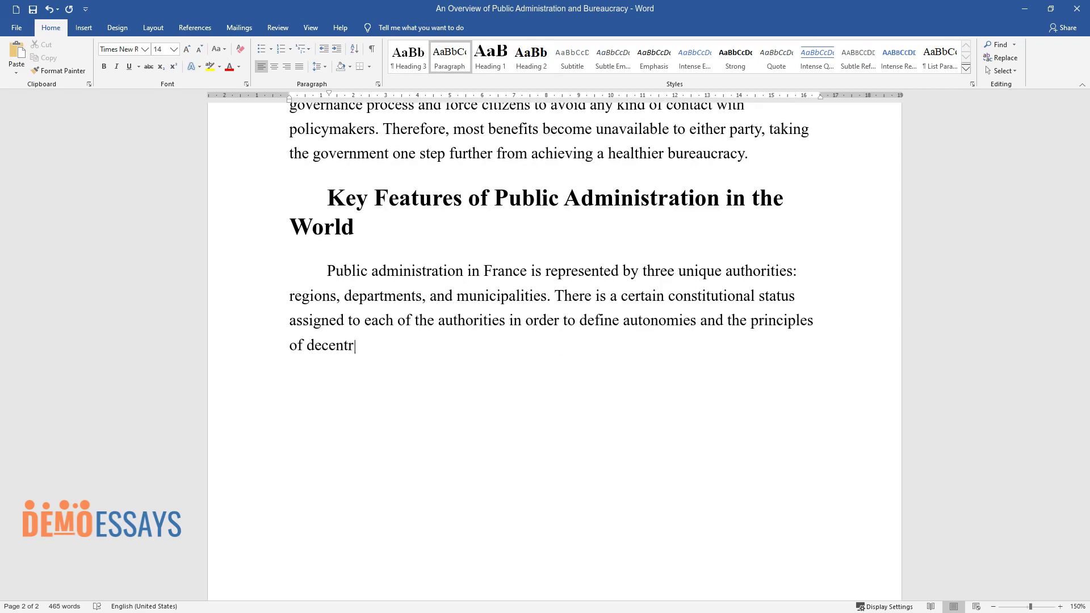
type("alization")
type("administ")
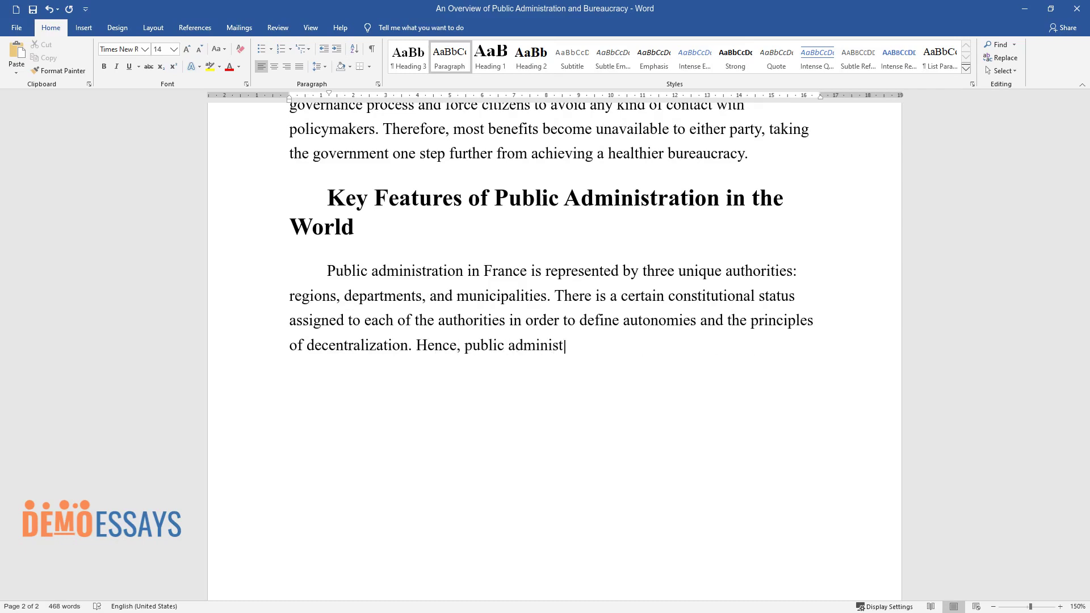
type("ration in France depends on the st")
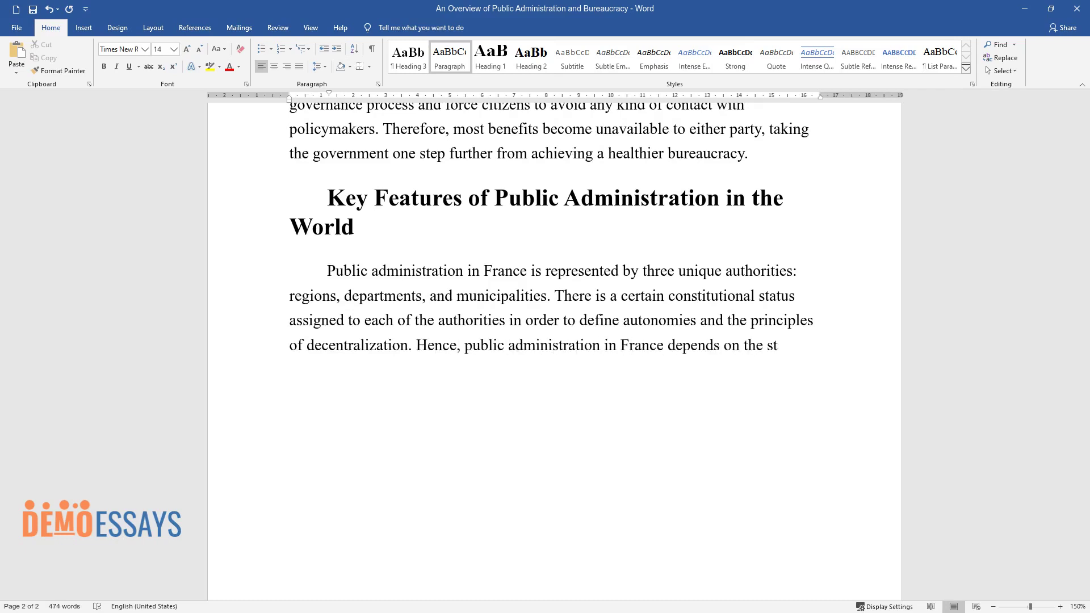
type("ate representativ")
type("es who oversee na")
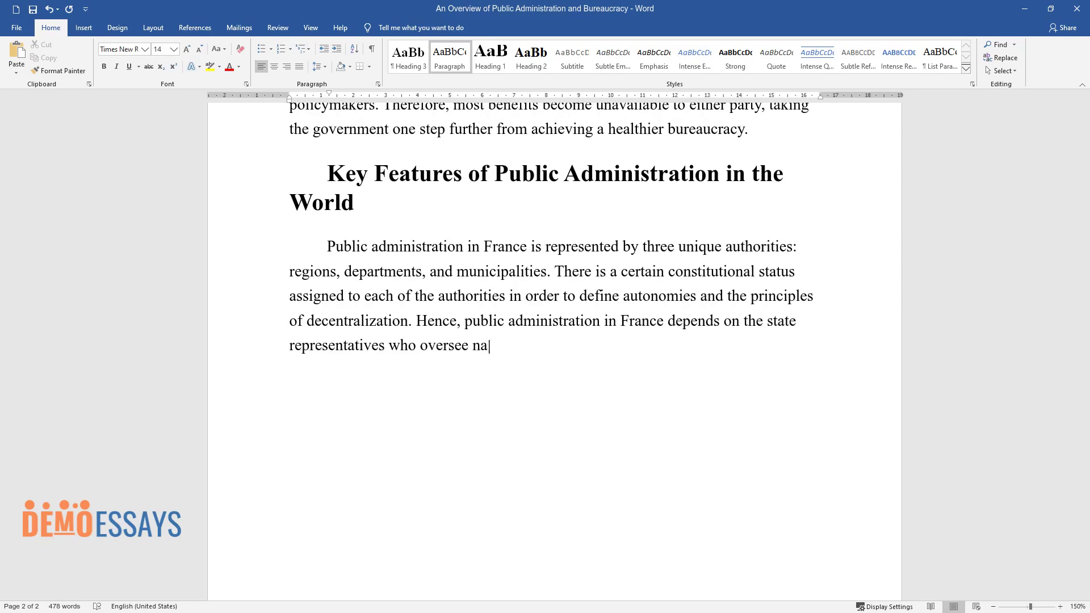
type("tional interests, observe laws, a")
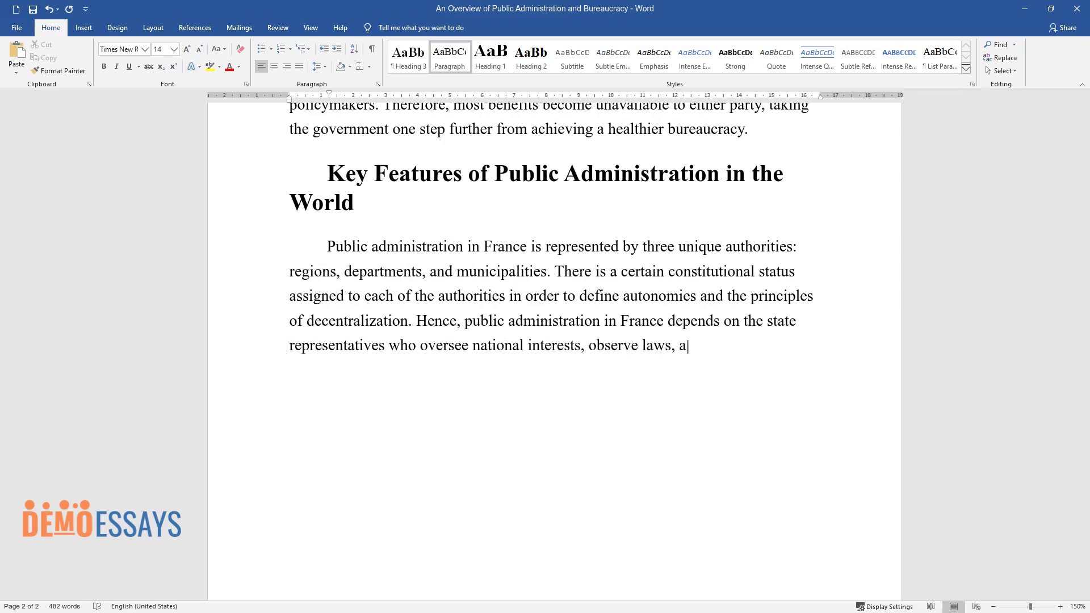
type("nd preserve administrative contro")
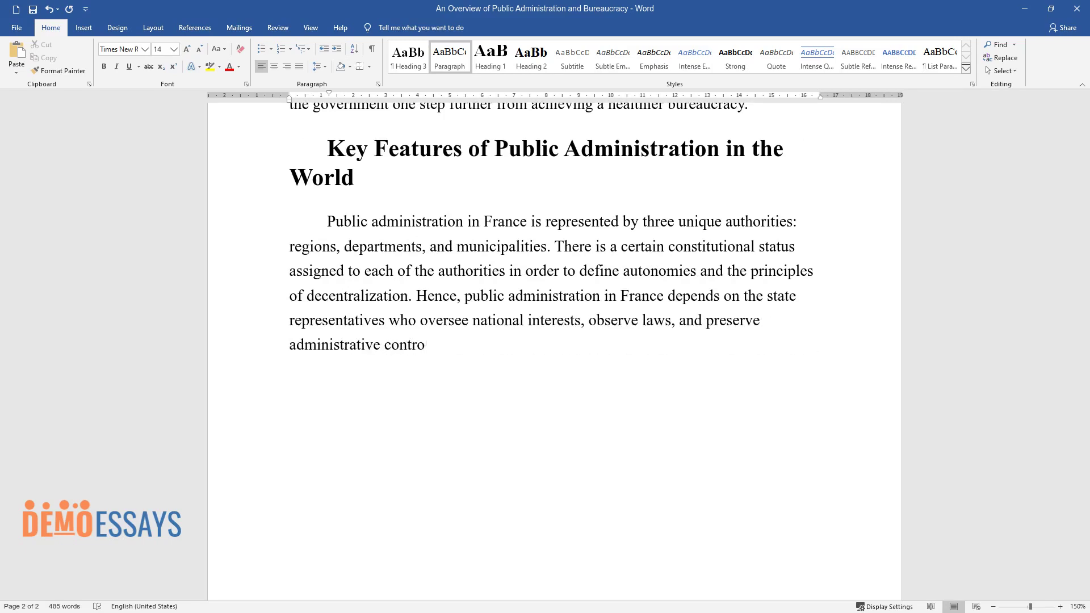
type("ls.")
key("Return")
Step: Write the United States paragraph on Congress and the President, ending 'monetary expenditures.'
type("In the United")
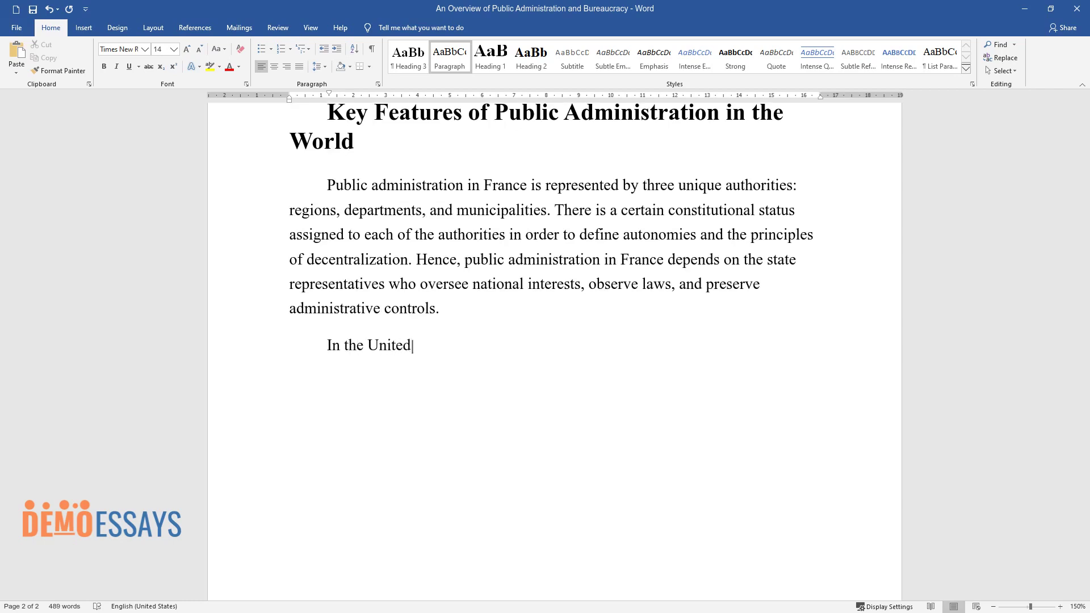
type(" States, there is a complex network o")
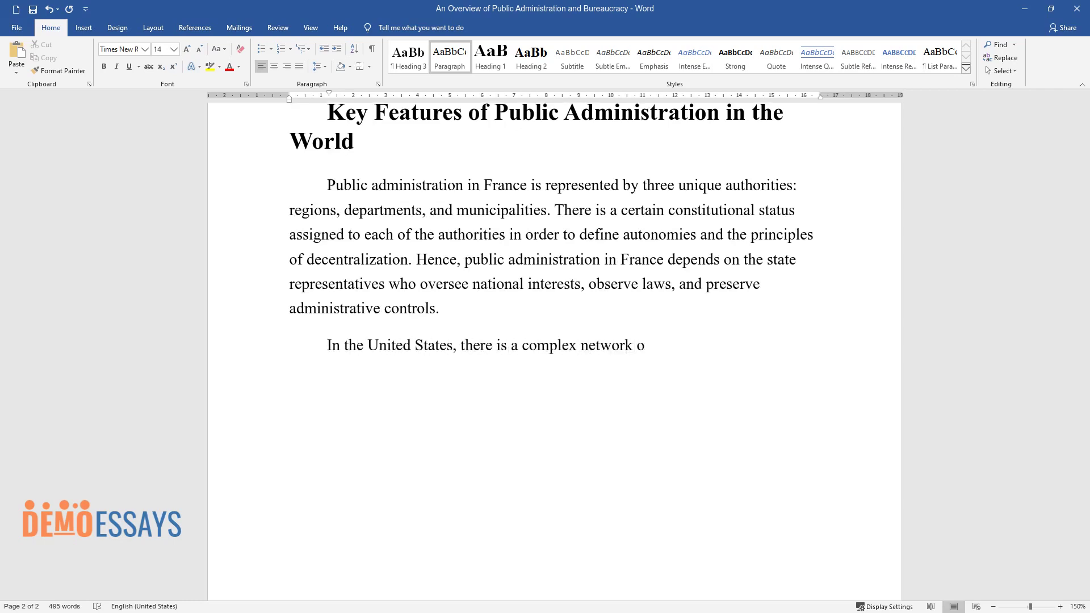
type("f authorities intended to help gover")
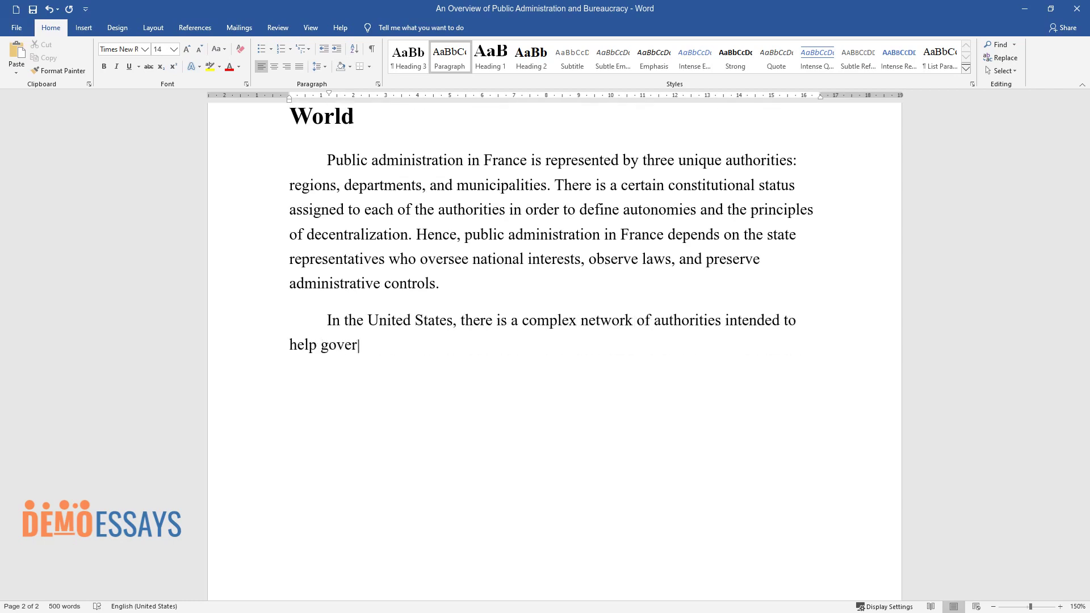
type("nmental entities collaborate and sup")
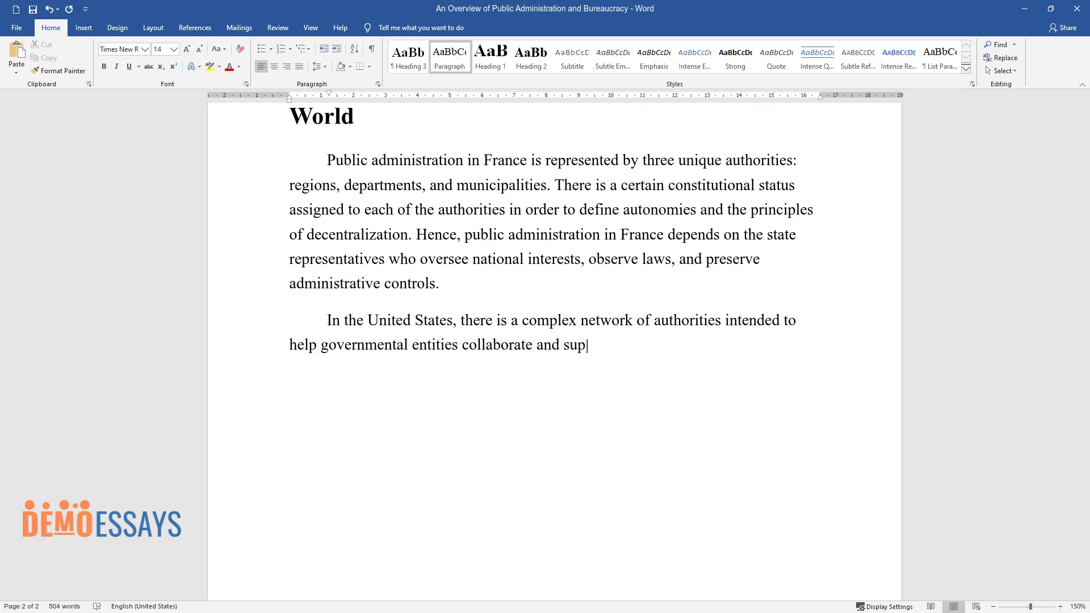
type("port each other. The dynamic relation")
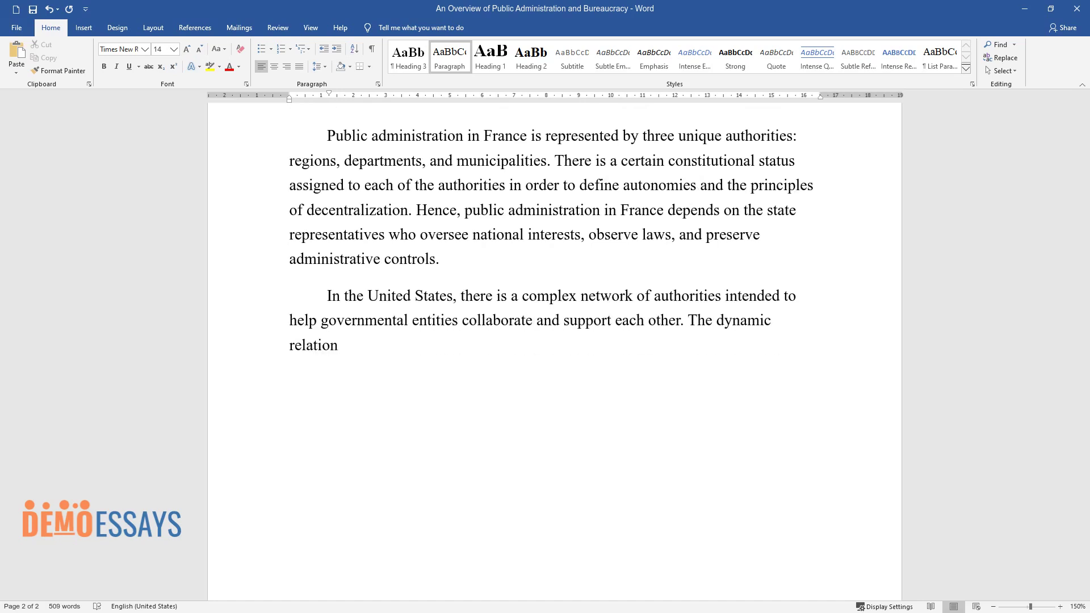
type("ship between Congress and the President is compulsory. The biggest challe")
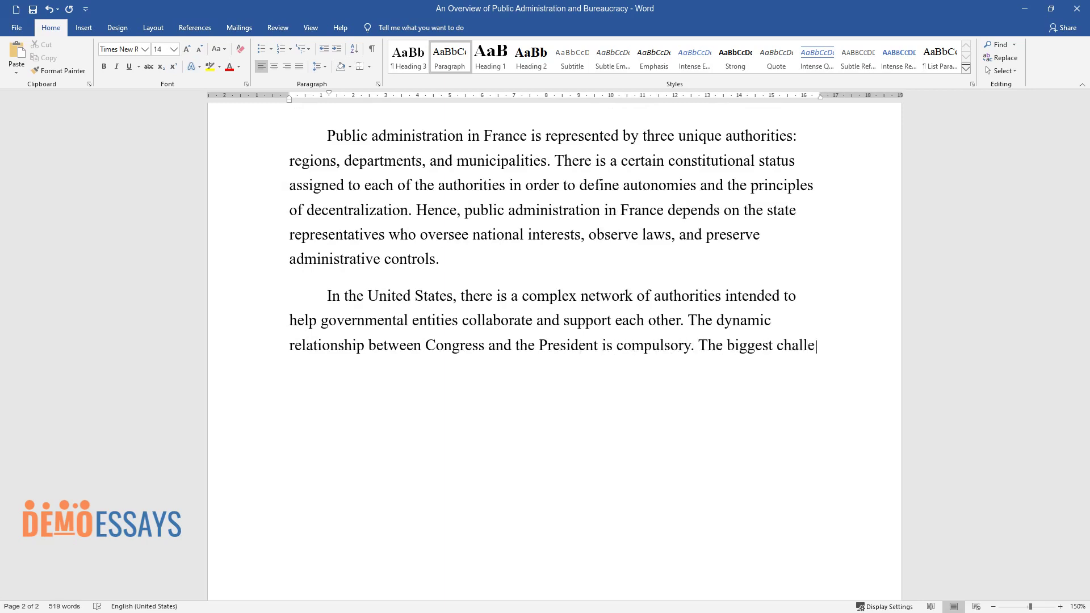
type("nge for this public administration system is to help interconnected gove")
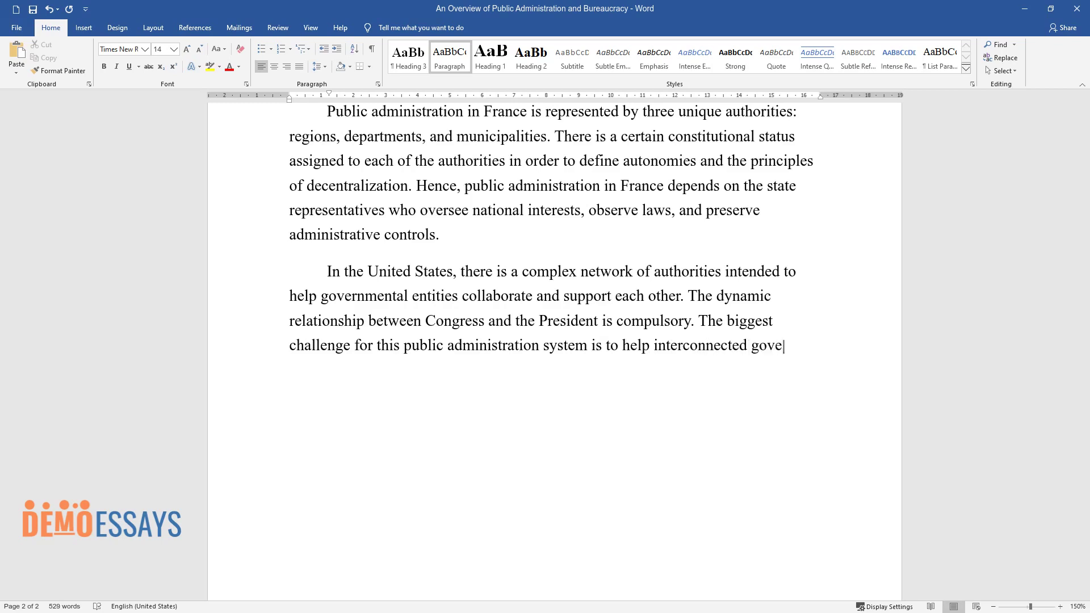
type("rnment entities overcome each other's mistake")
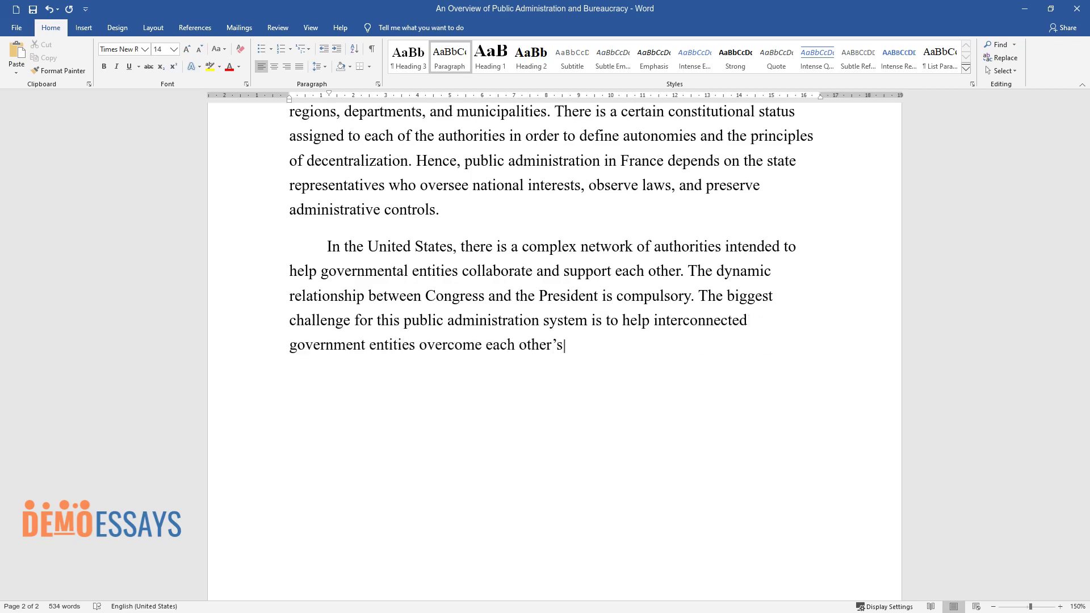
type("s in terms of monetary expenditures.")
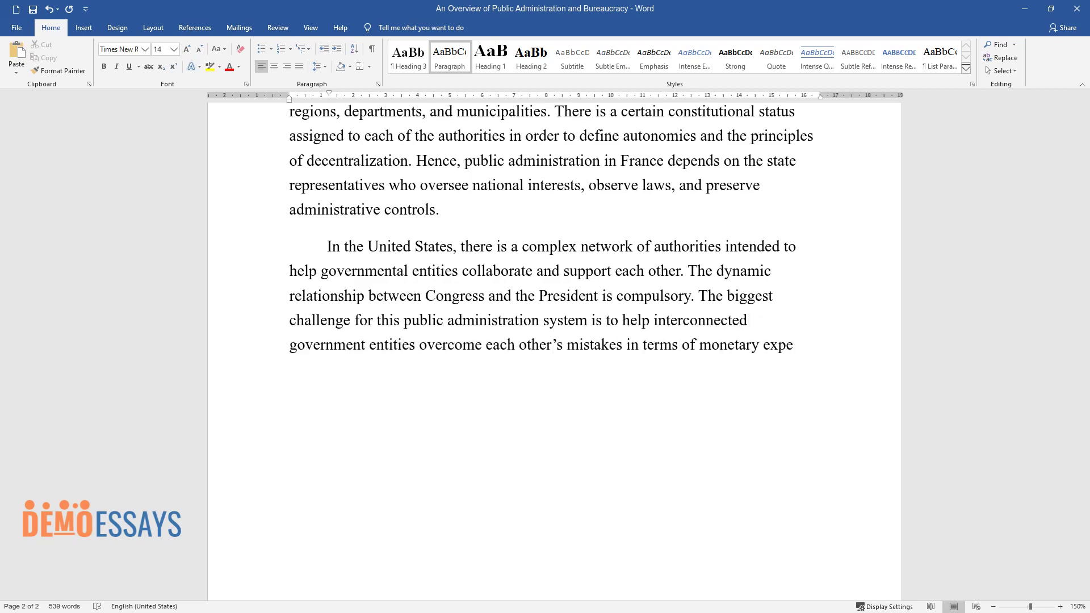
key("Return")
Step: Write the UK paragraph on Labor and Conservative dominance, ending 'to spark positive change.'
type("In the U")
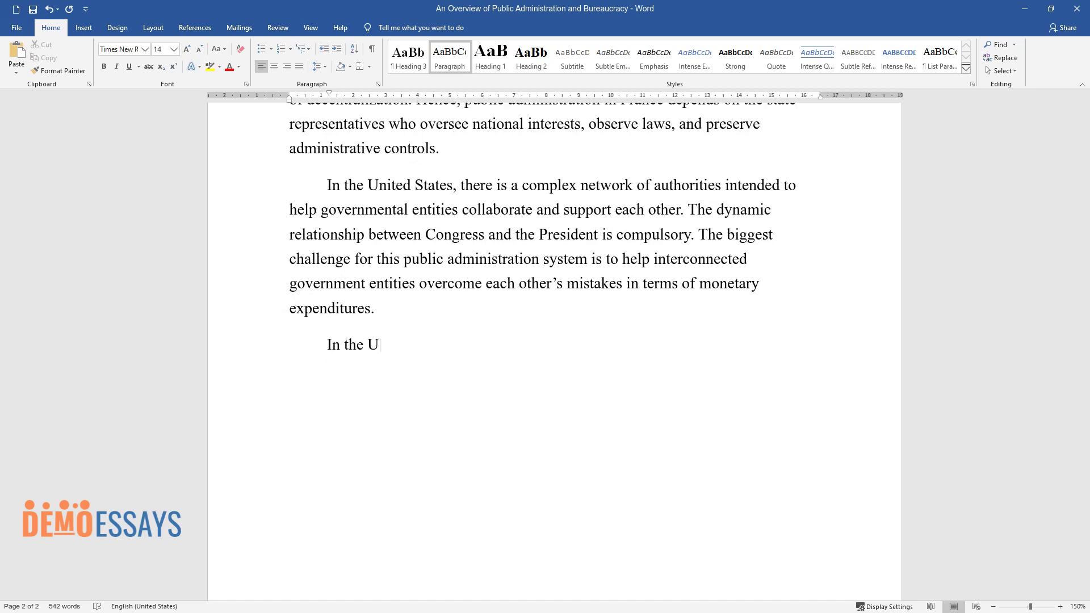
type("K, the Labor and the Conservati")
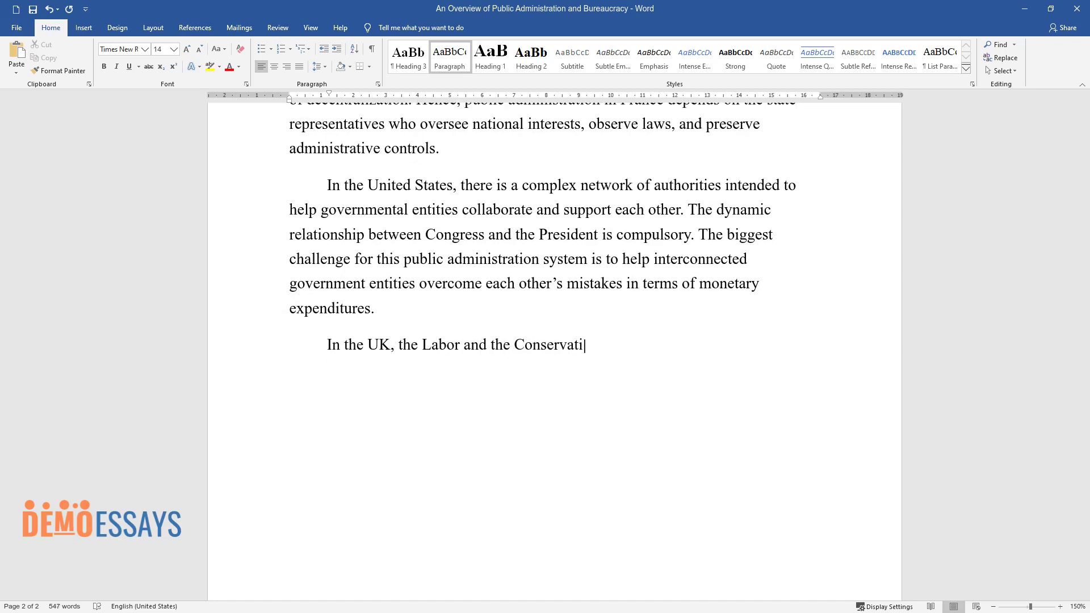
type("ve parties tend to dominate. Thei")
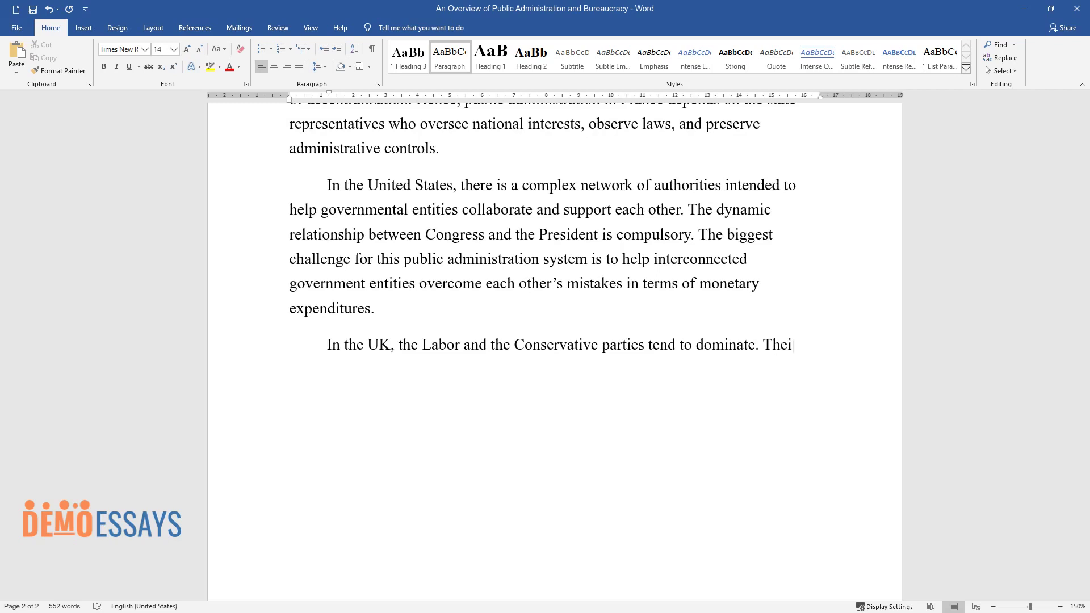
type("r re")
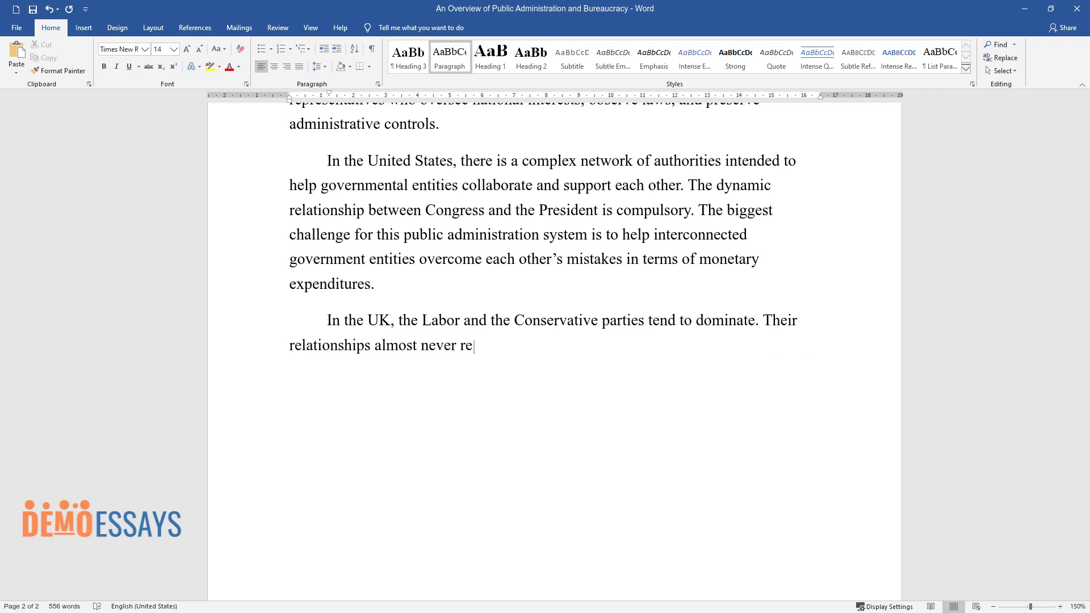
type("lationships almost never result in a consensus, causing num")
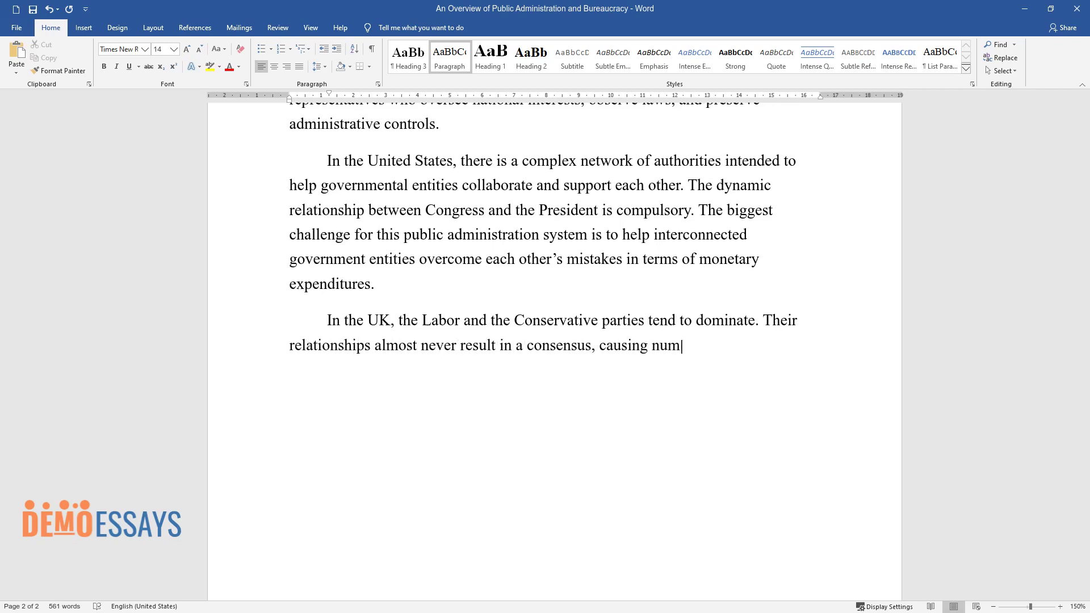
type("erous policy reversals and manifestos that do not appeal to the general public. Nevertheless, the UK government emphasizes participati")
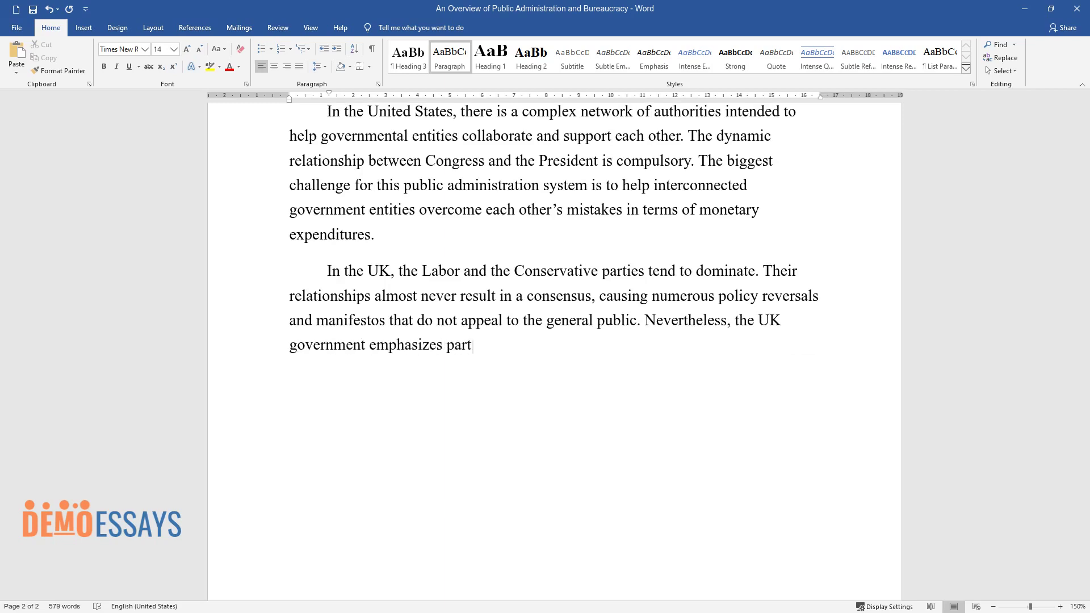
type("on and power-sharing atti")
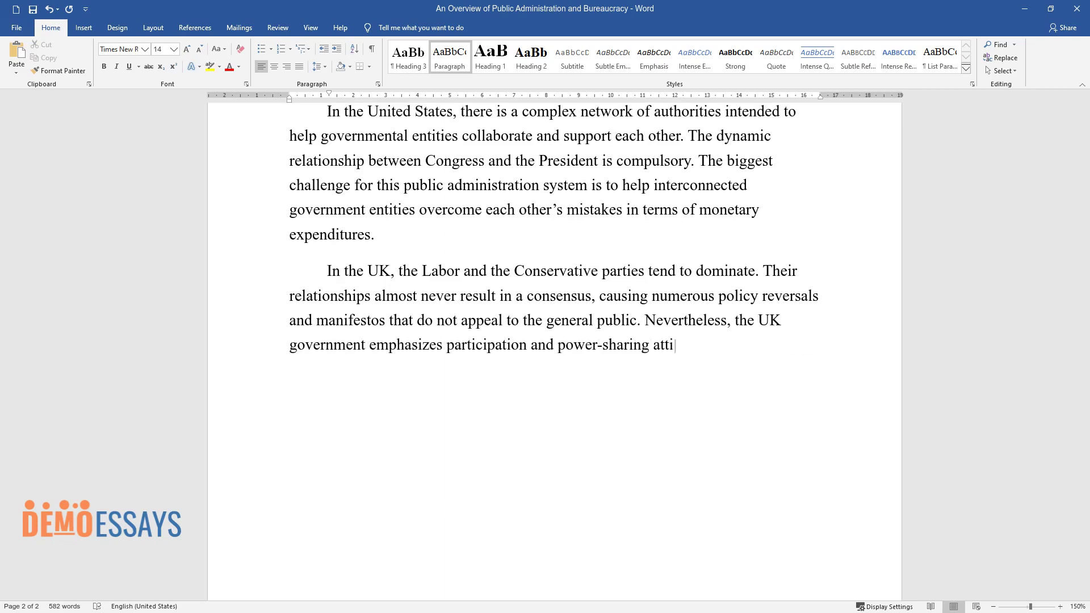
type("tudes to spark positive change.")
key("Return")
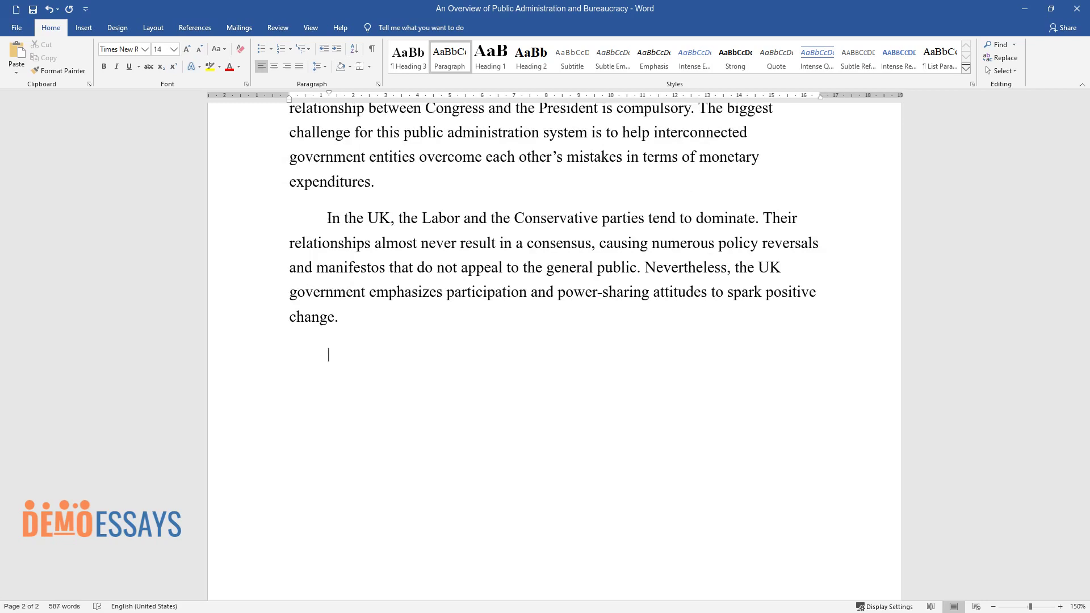
Step: Start the Ireland paragraph on authority shared by the Prime Minister and Parliament's lower house
type("In Ireland, pub")
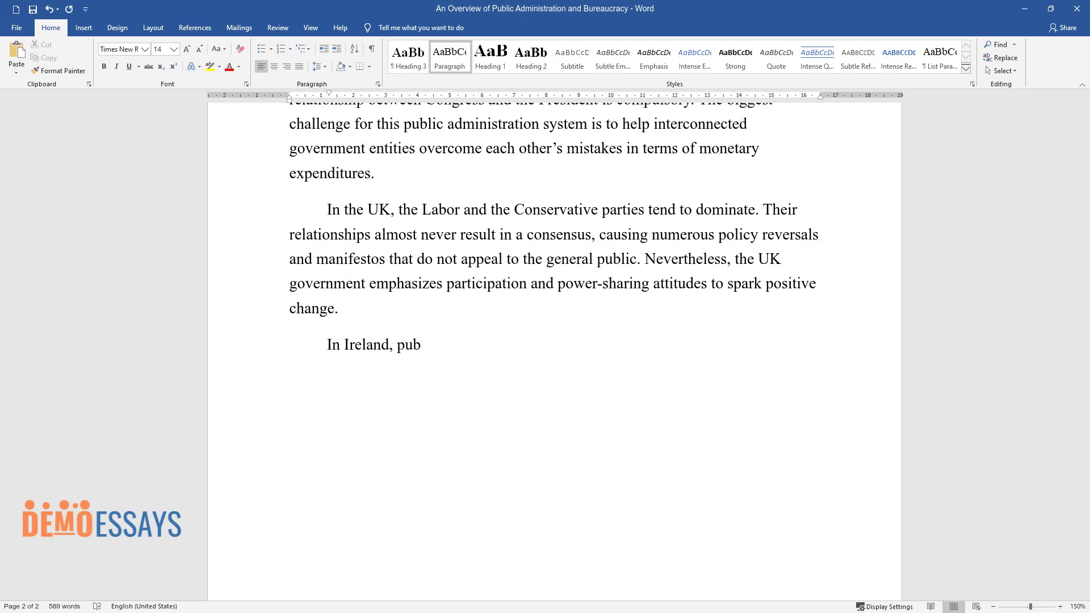
type("lic administration authority is shared between the Prime Minister and the lower house of Parliament. As a highly centralized state, Ireland is used to governments that are based on coalitions and horizontal alignment. Compared to their UK counterpar")
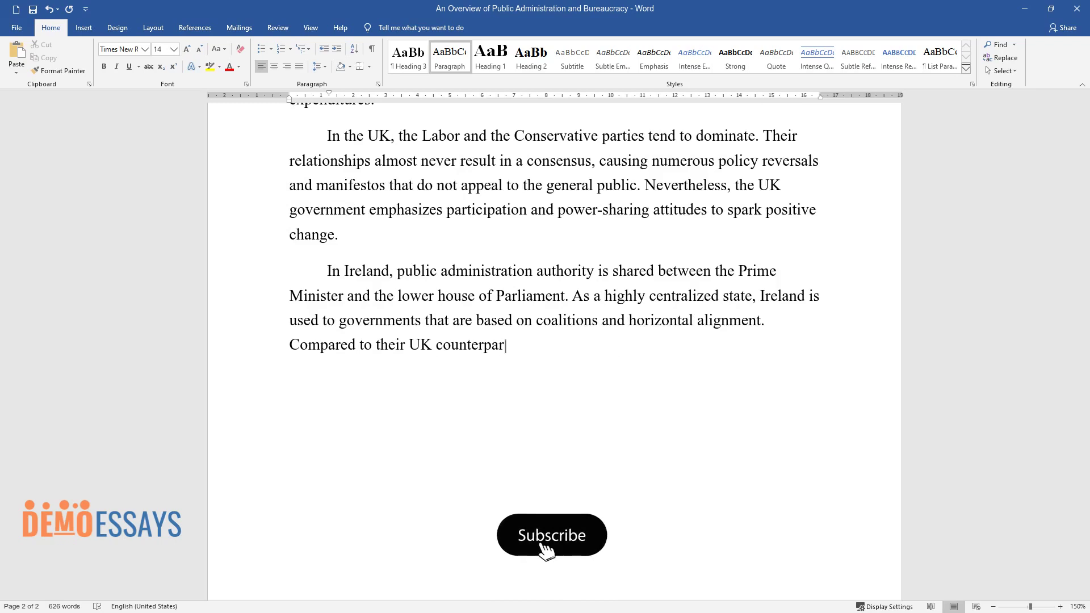
type("ts, the Parliament and the Prime Minister have more room for maneuvers du")
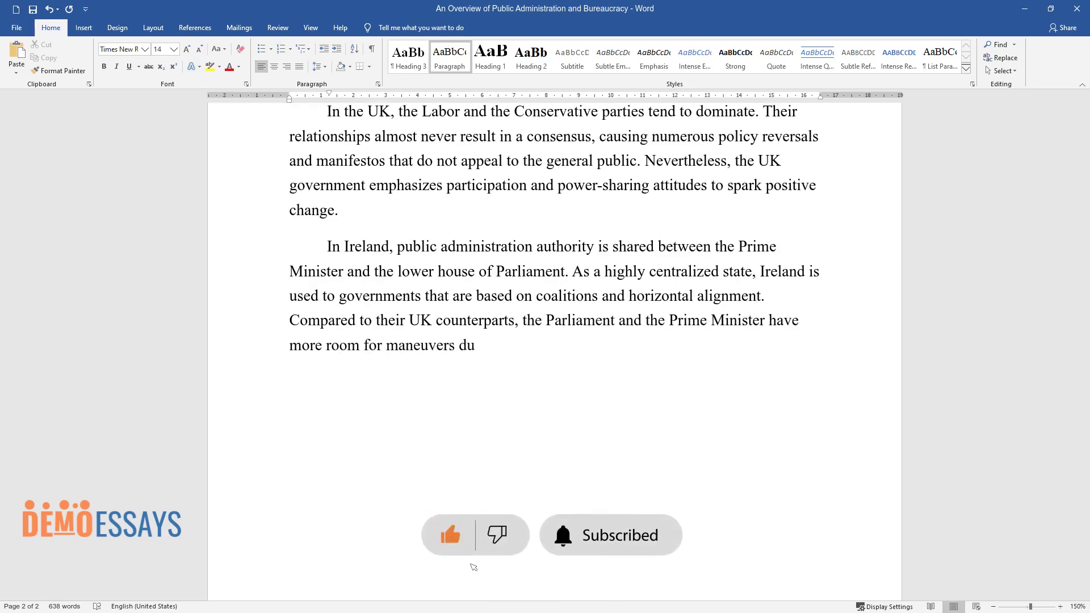